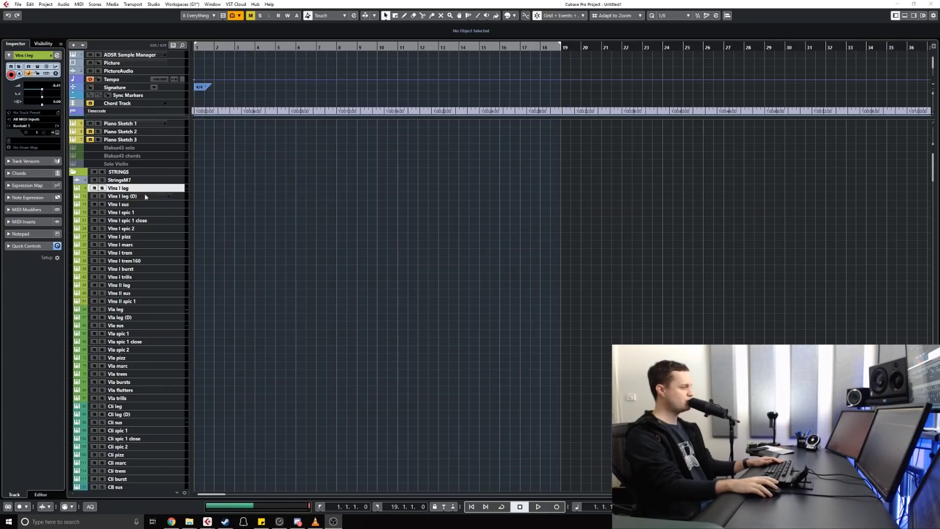
Browse the orchestral template's track list, leaving the Vlns I leg track unchanged.
right_click(123, 188)
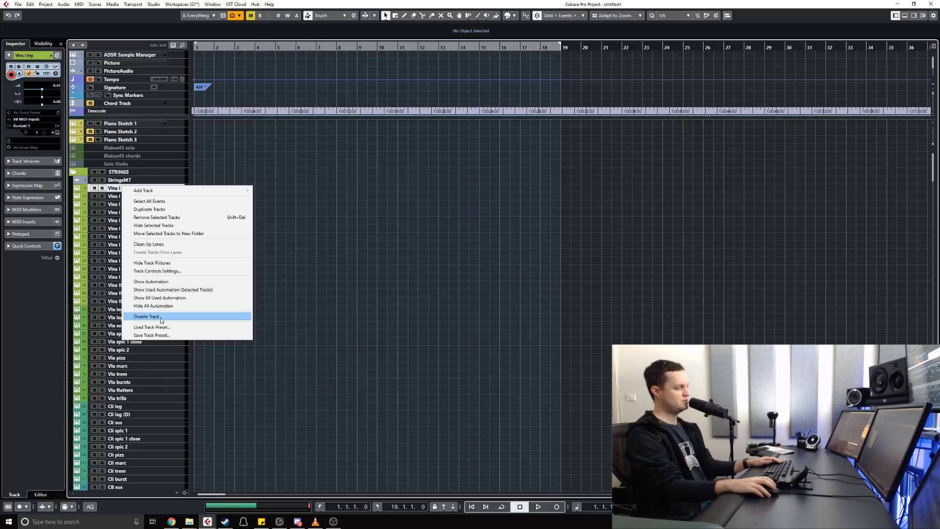
click(280, 304)
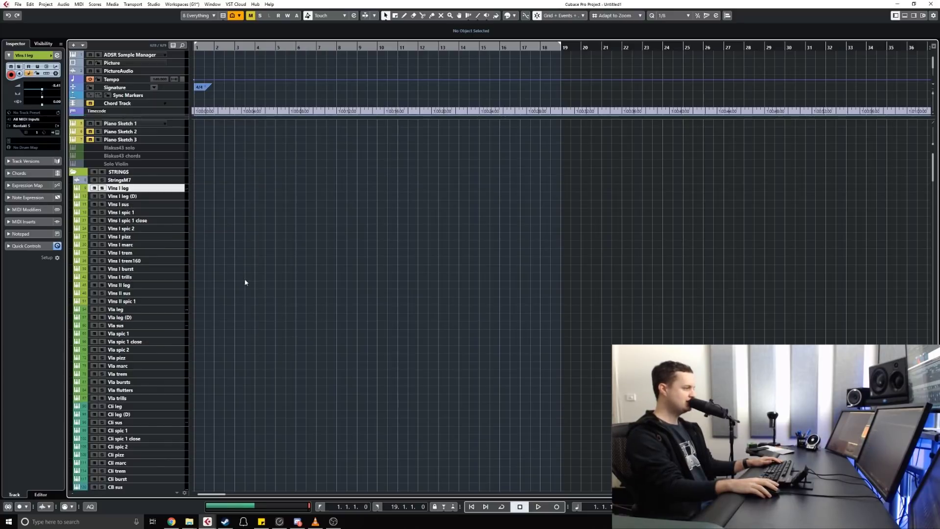
scroll(245, 278, down, 5)
scroll(245, 278, up, 8)
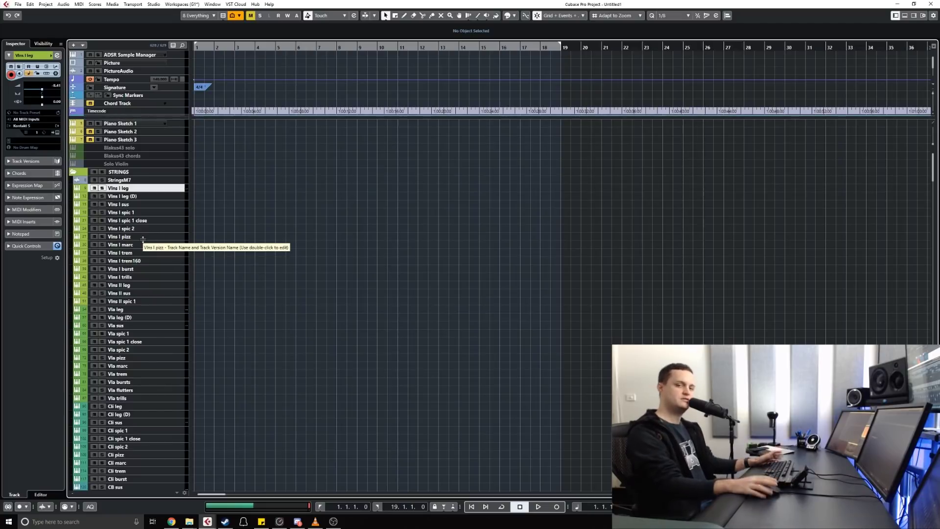
scroll(266, 287, down, 5)
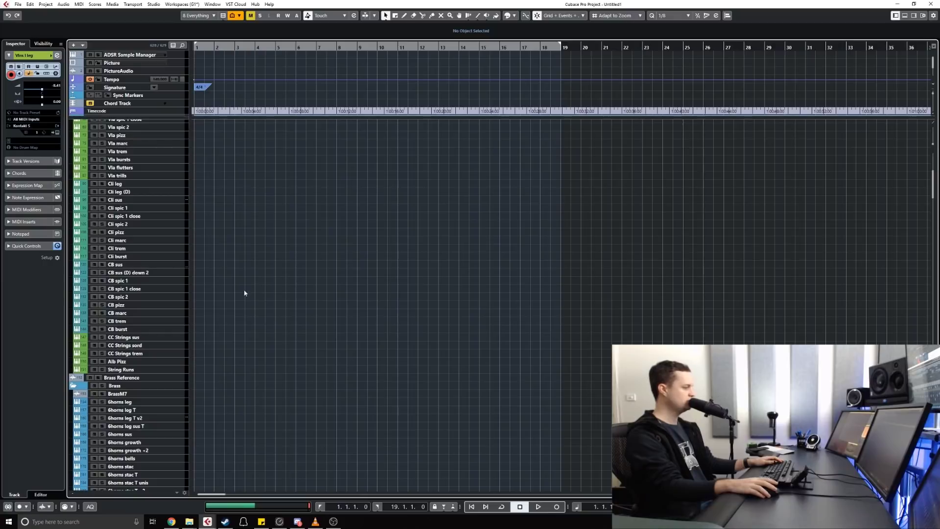
scroll(246, 291, up, 5)
scroll(133, 212, down, 15)
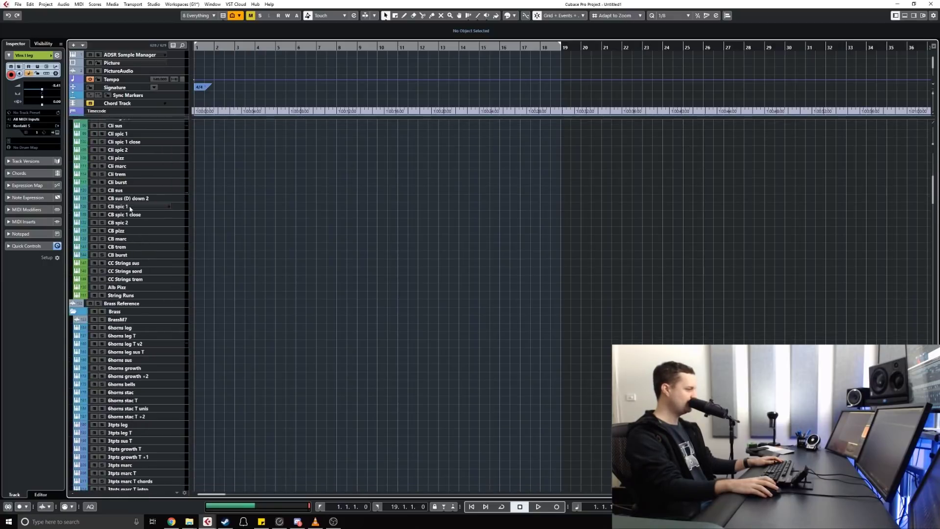
scroll(131, 222, down, 20)
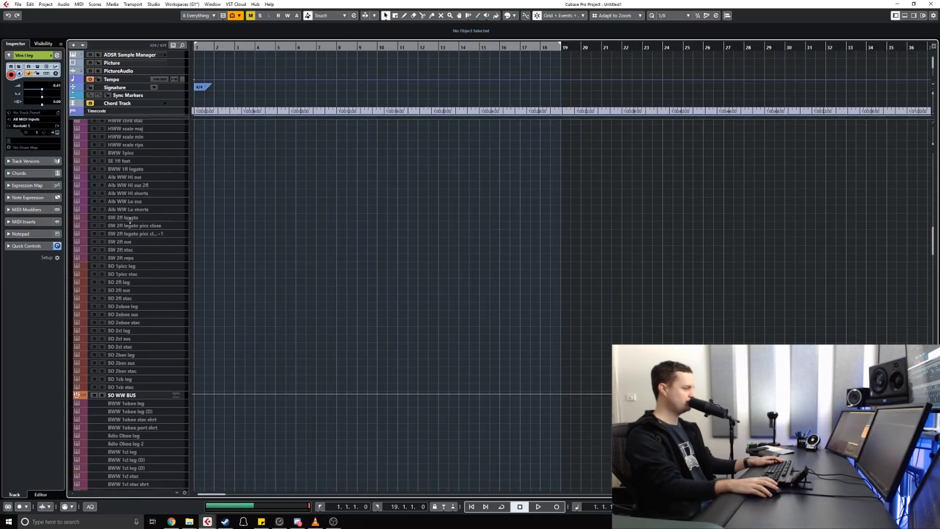
scroll(131, 222, down, 20)
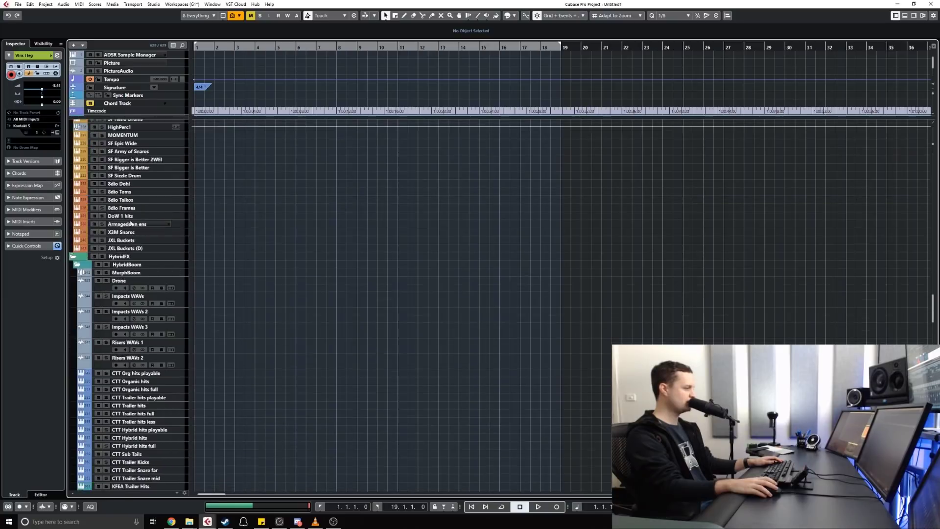
scroll(130, 219, down, 3)
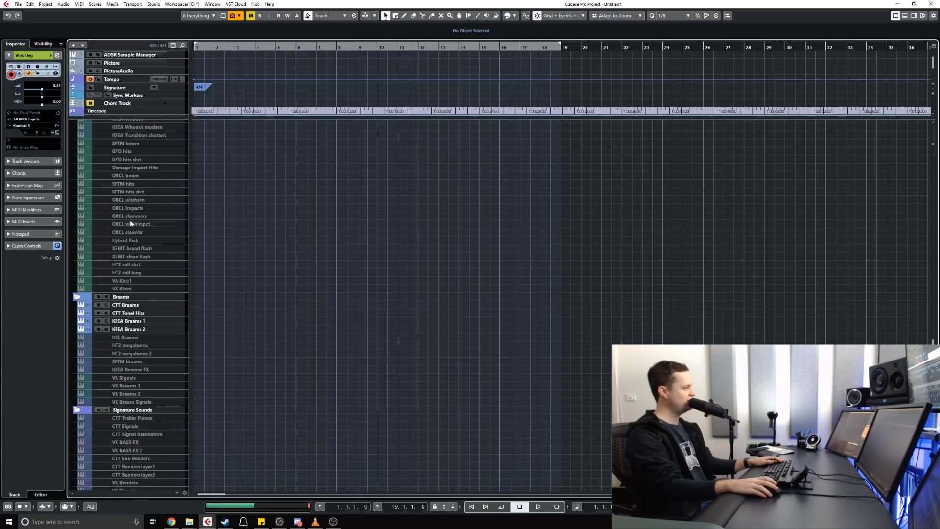
scroll(130, 219, up, 8)
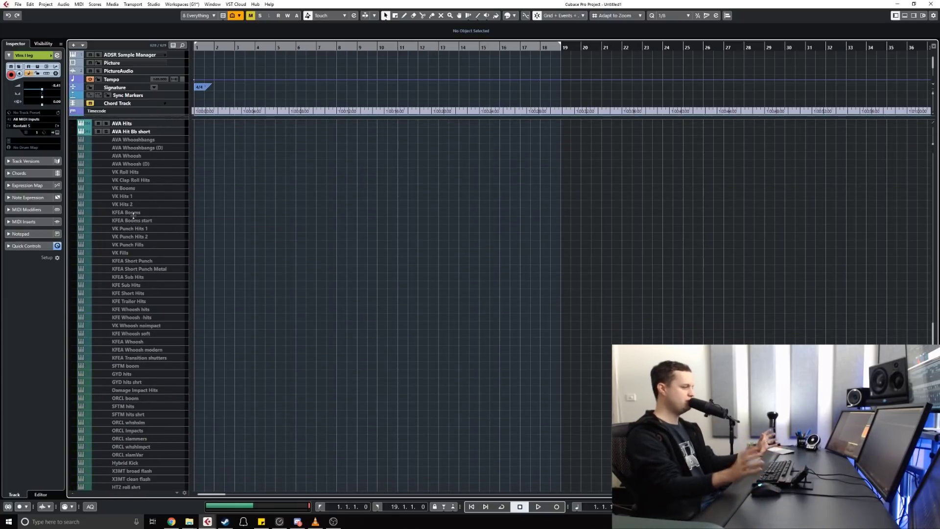
scroll(158, 266, down, 9)
scroll(158, 266, down, 20)
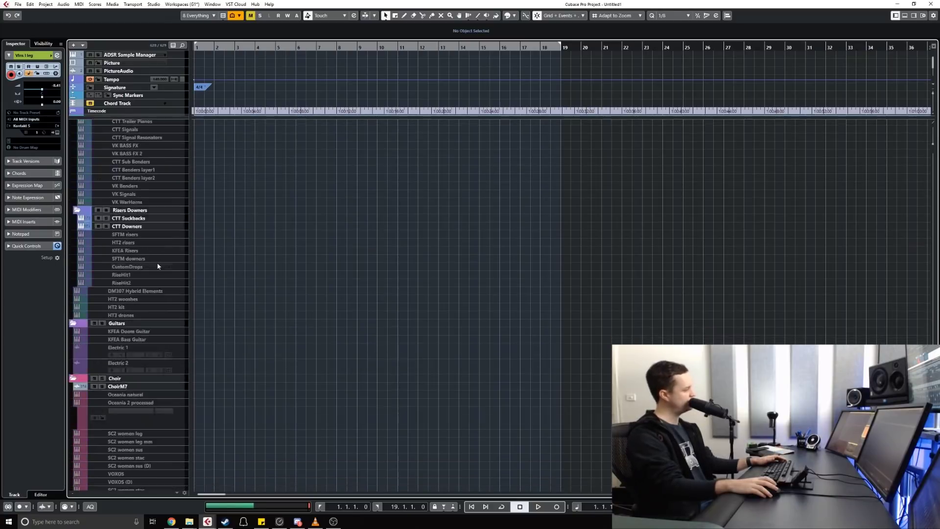
scroll(158, 266, up, 20)
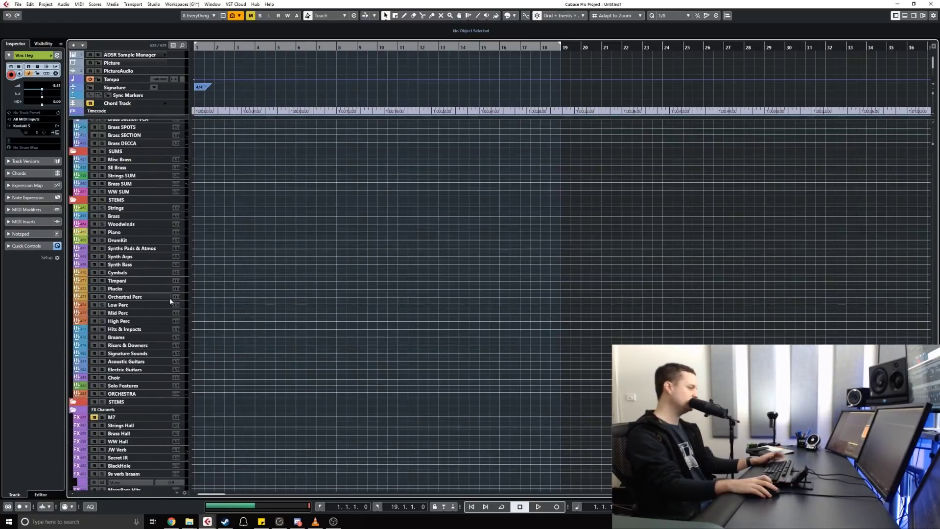
scroll(293, 380, down, 20)
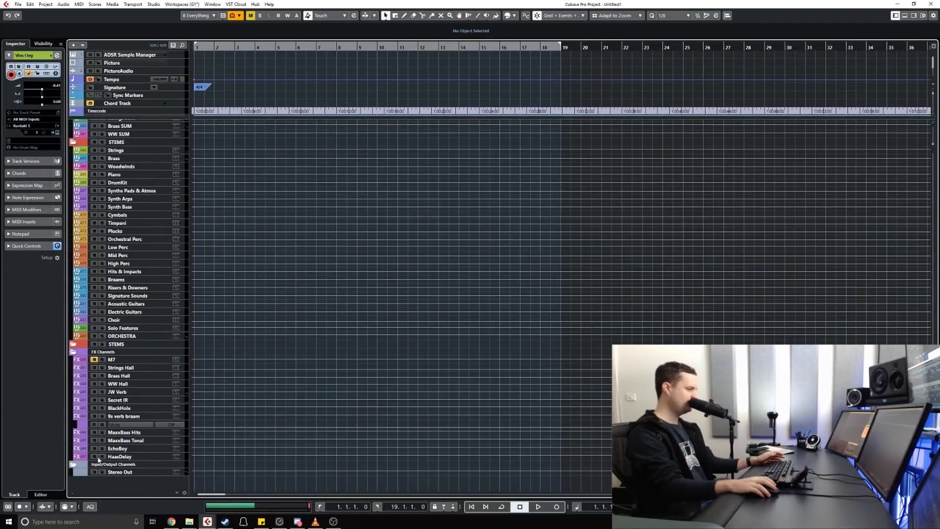
scroll(245, 465, up, 15)
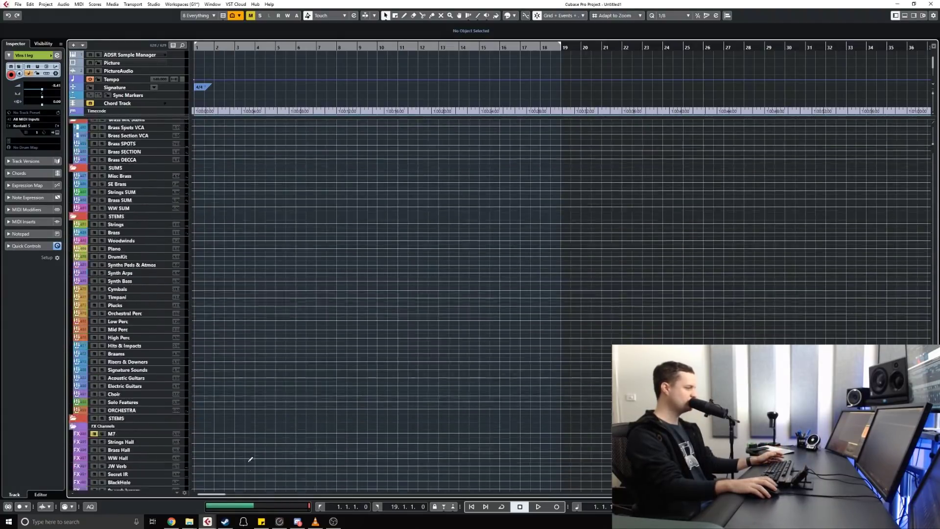
scroll(242, 468, up, 20)
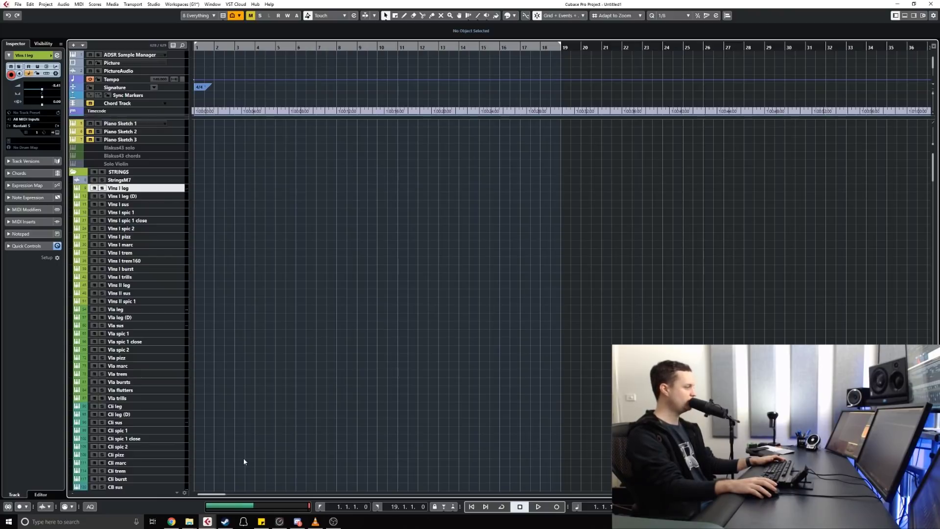
scroll(237, 339, down, 10)
scroll(244, 327, up, 10)
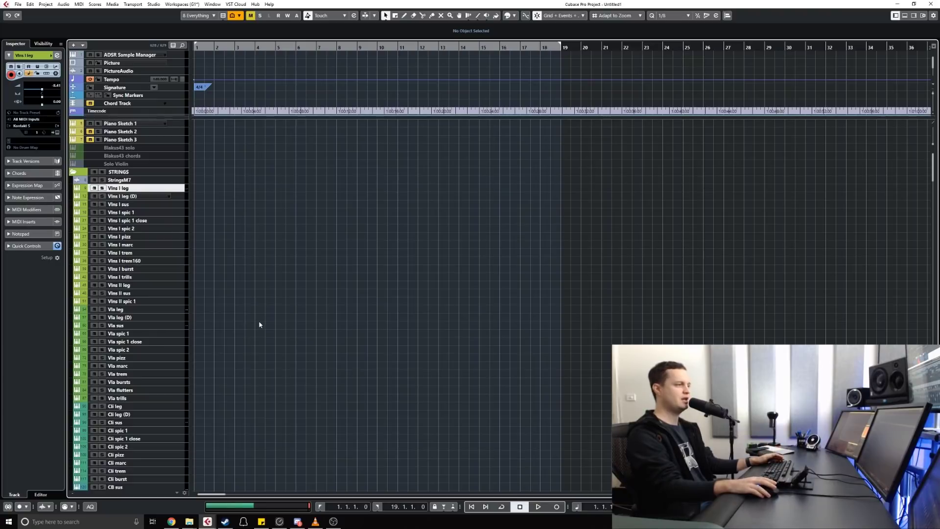
scroll(187, 283, down, 20)
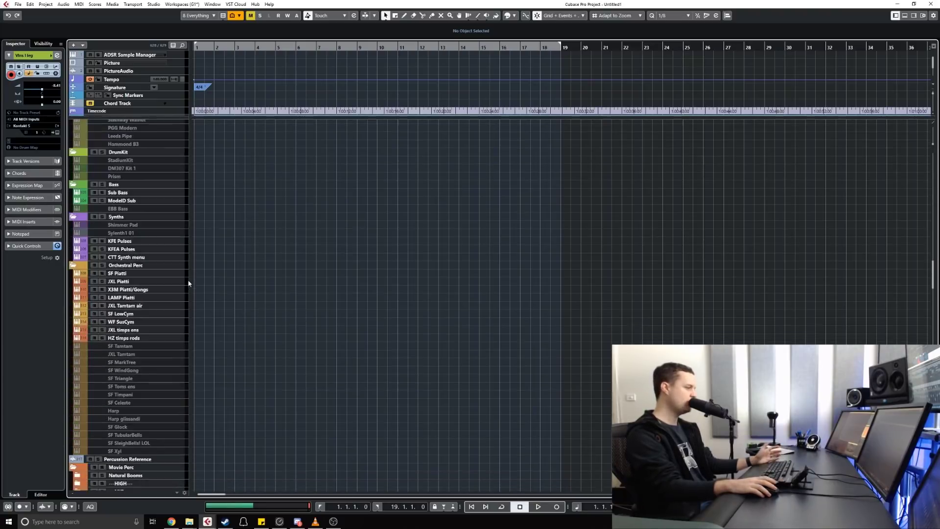
scroll(250, 336, up, 20)
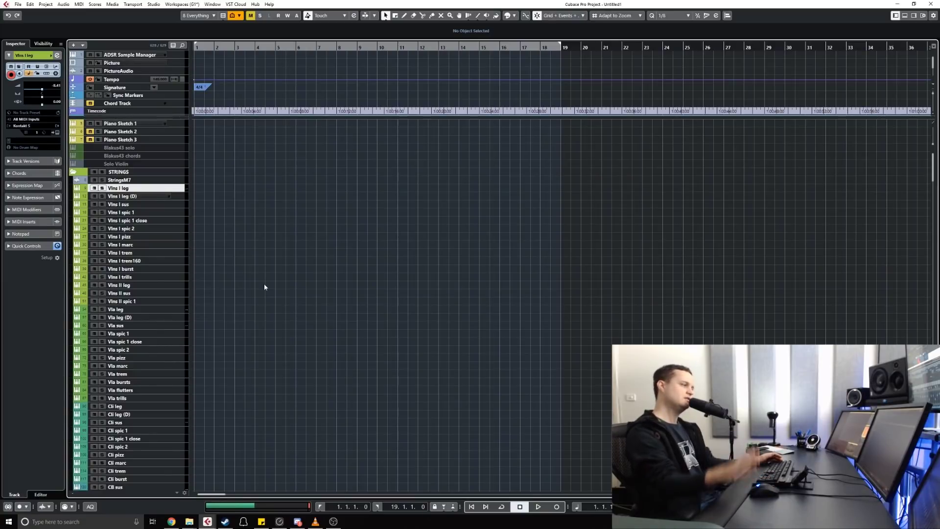
scroll(319, 306, down, 10)
scroll(320, 306, down, 8)
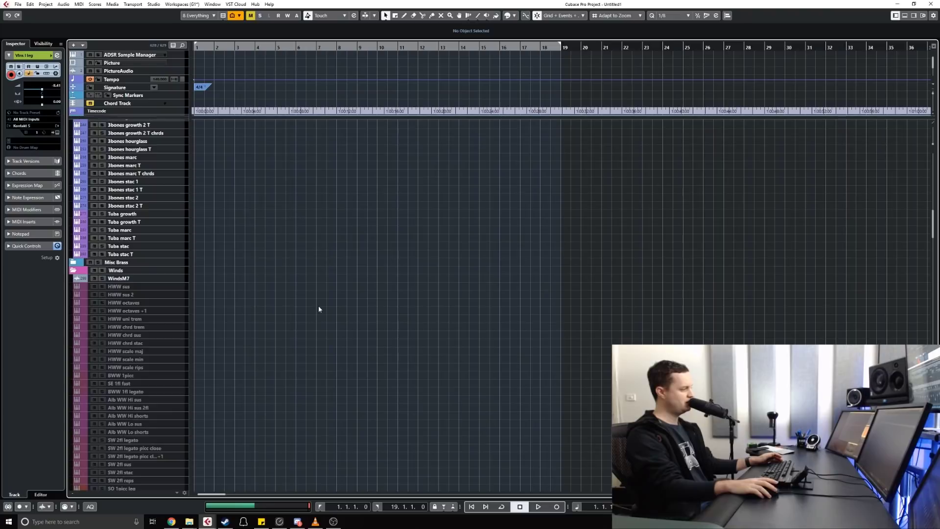
scroll(319, 309, down, 15)
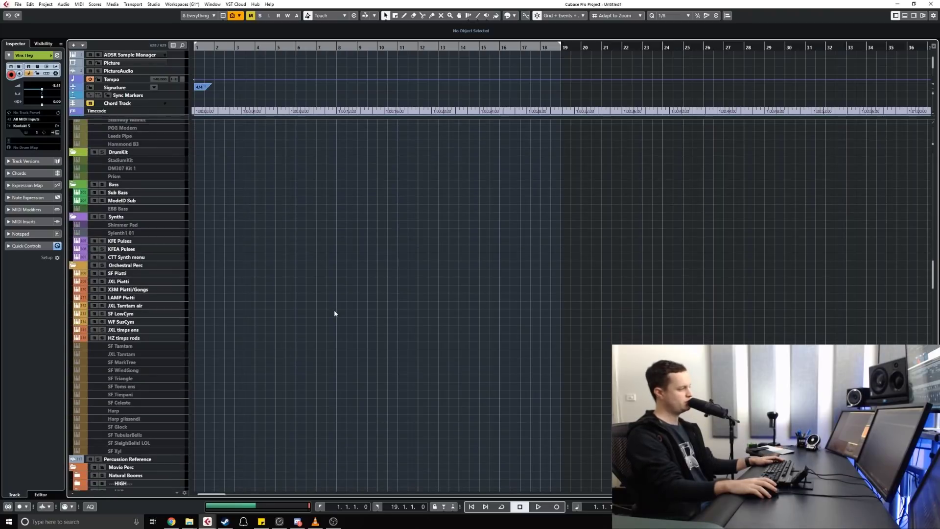
scroll(151, 301, down, 15)
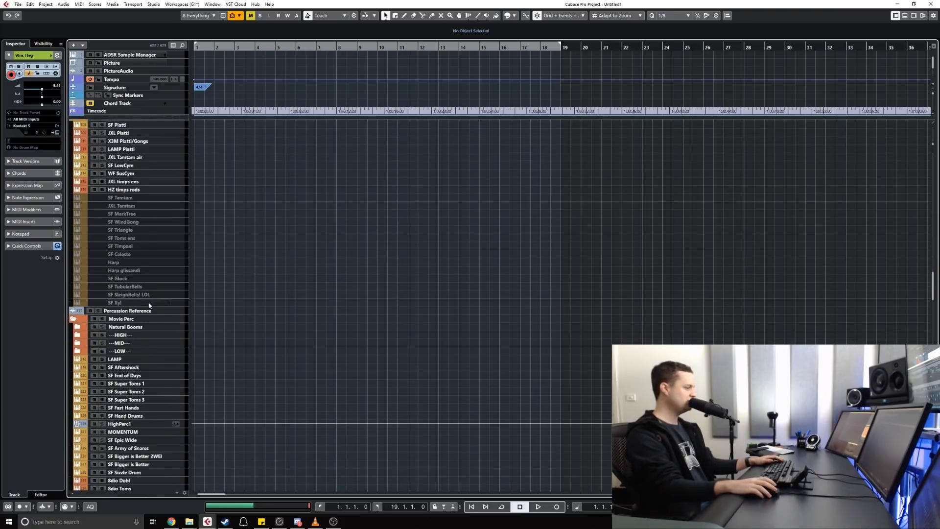
scroll(145, 323, up, 18)
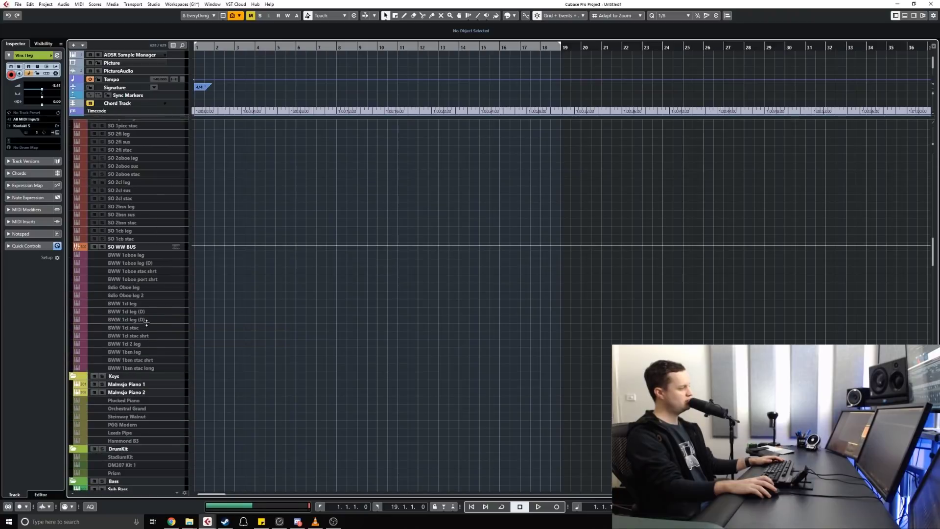
scroll(146, 323, up, 15)
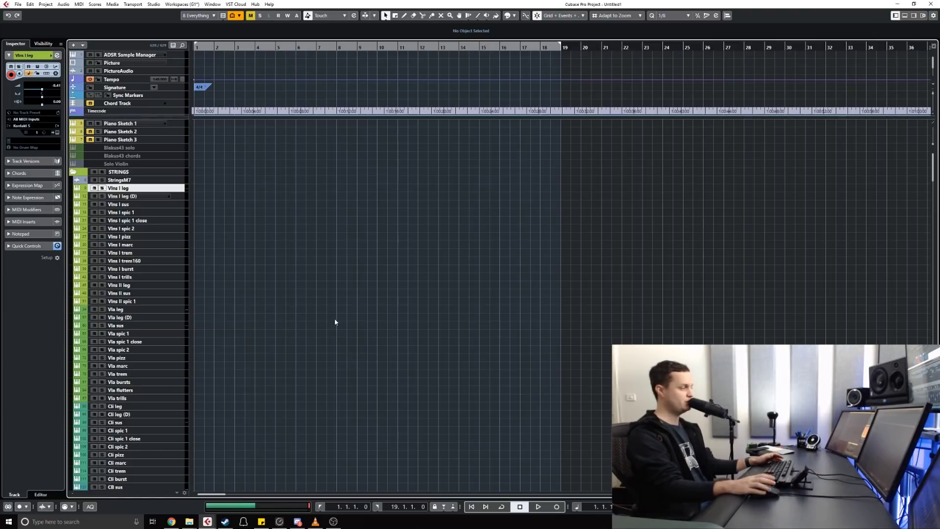
scroll(288, 368, down, 20)
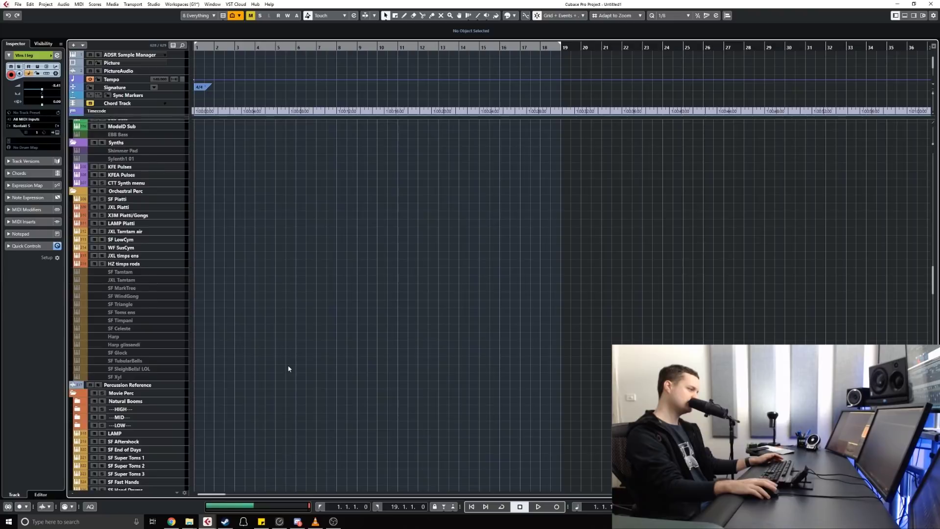
scroll(289, 368, up, 20)
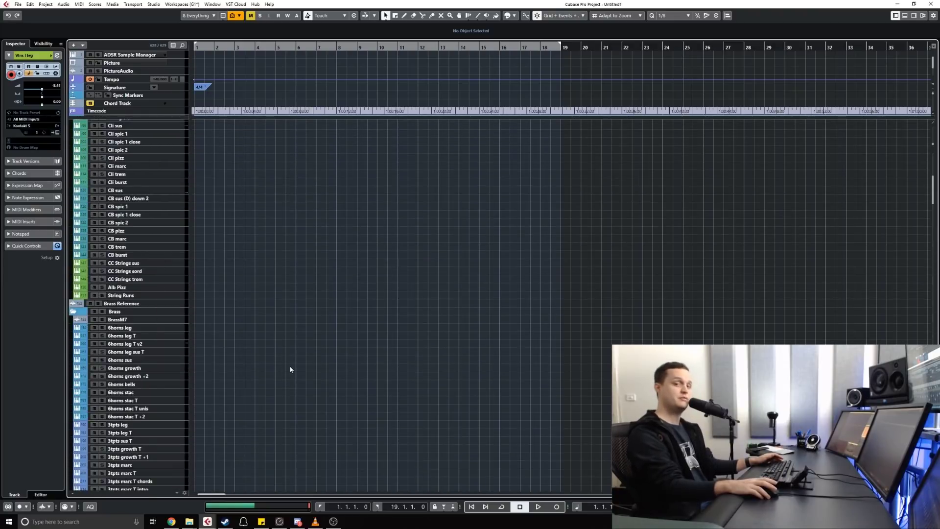
scroll(290, 368, up, 10)
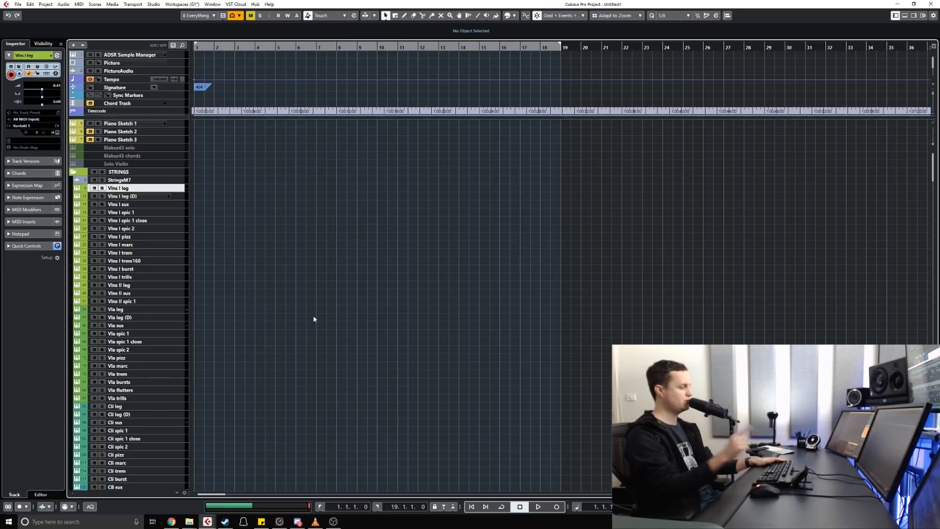
scroll(341, 360, down, 10)
scroll(341, 360, up, 10)
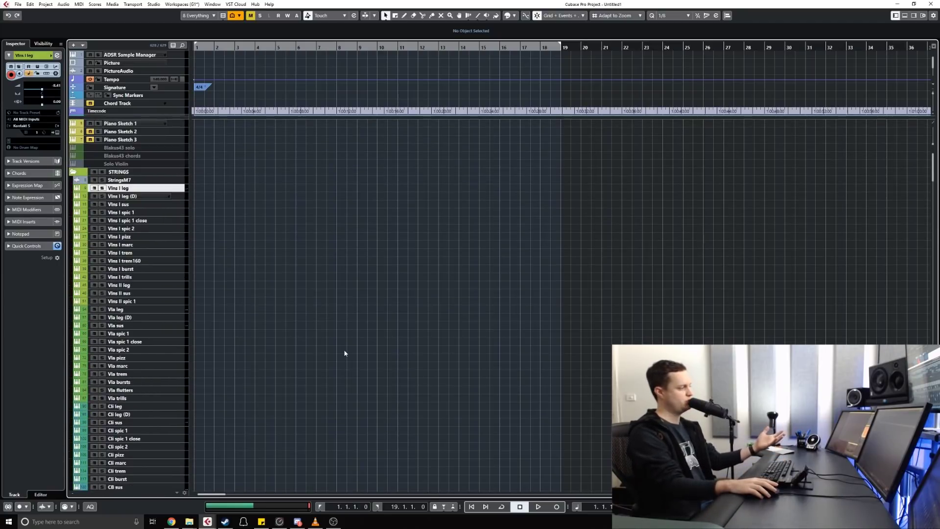
scroll(346, 353, down, 20)
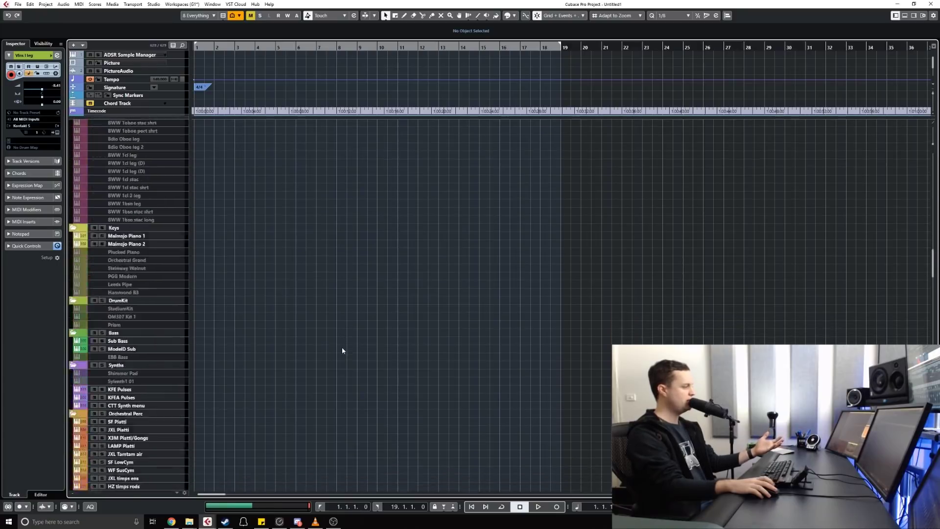
scroll(334, 349, down, 20)
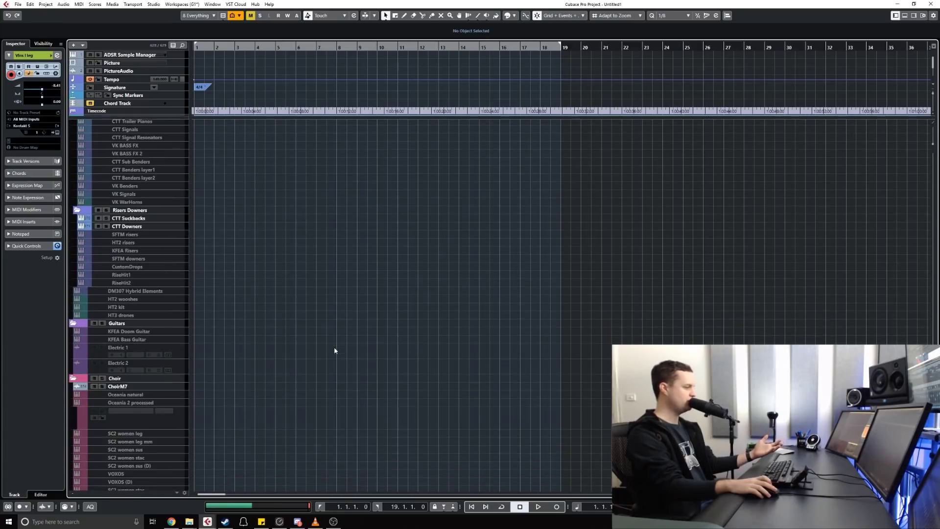
scroll(335, 348, up, 20)
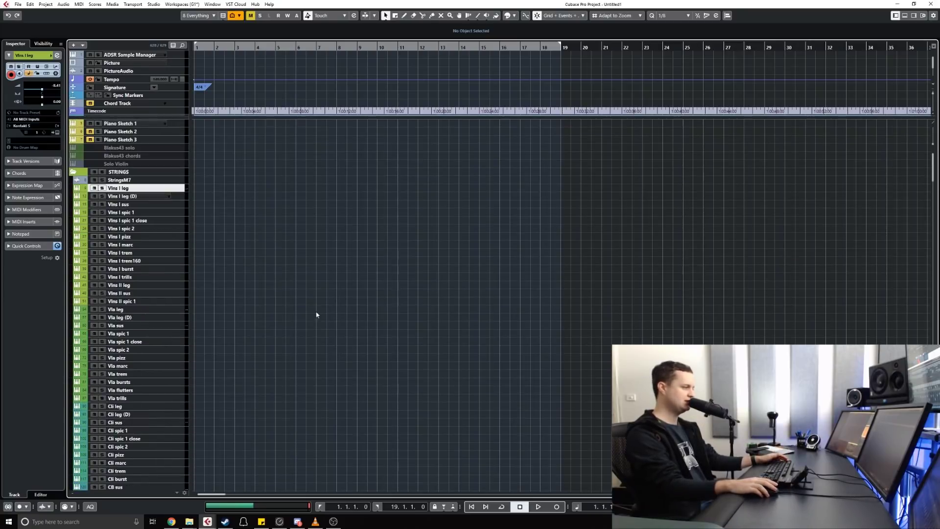
scroll(235, 302, down, 15)
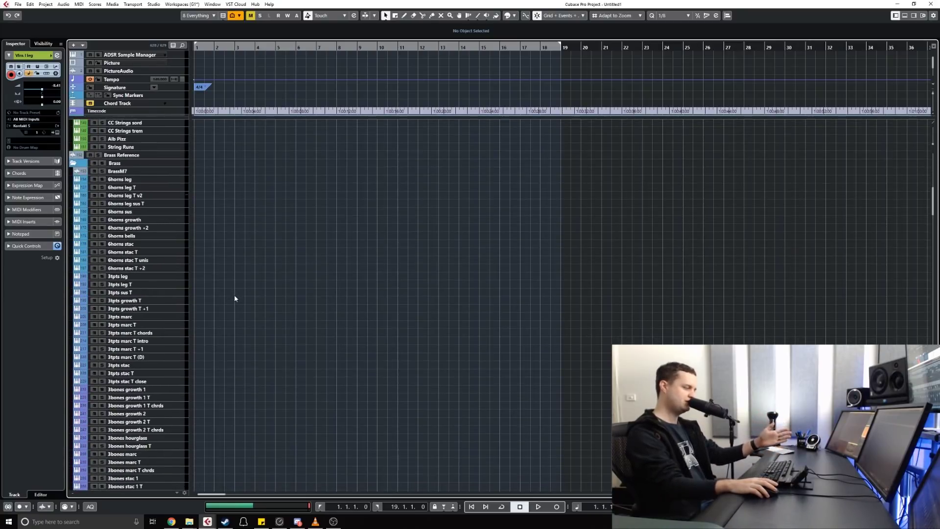
scroll(230, 299, down, 6)
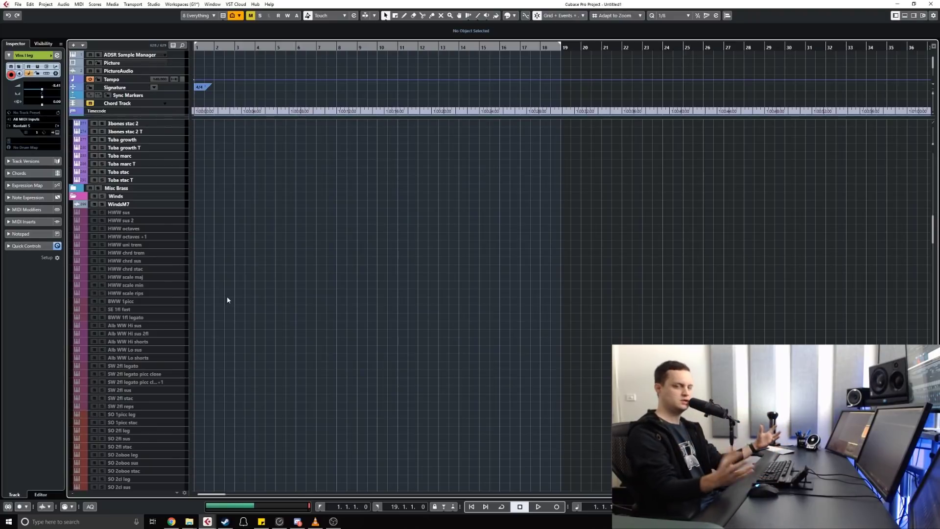
scroll(241, 242, down, 15)
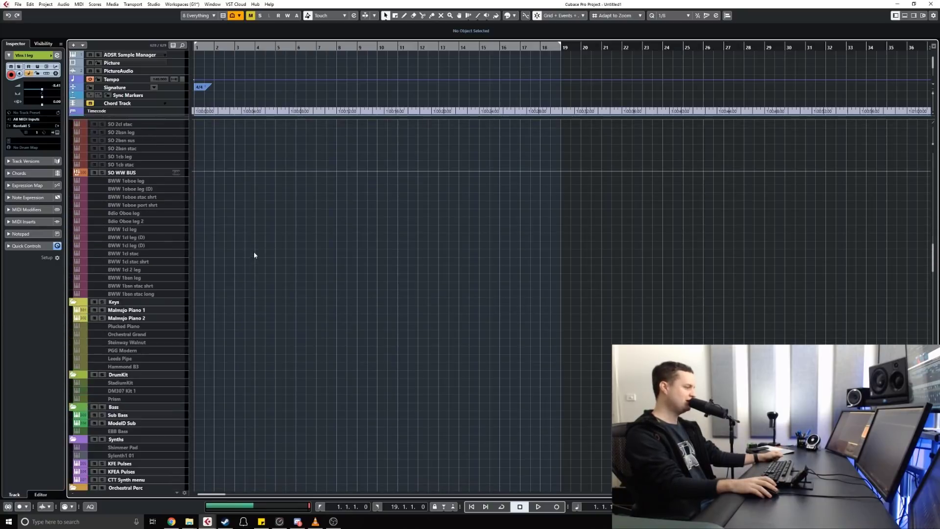
scroll(254, 255, up, 3)
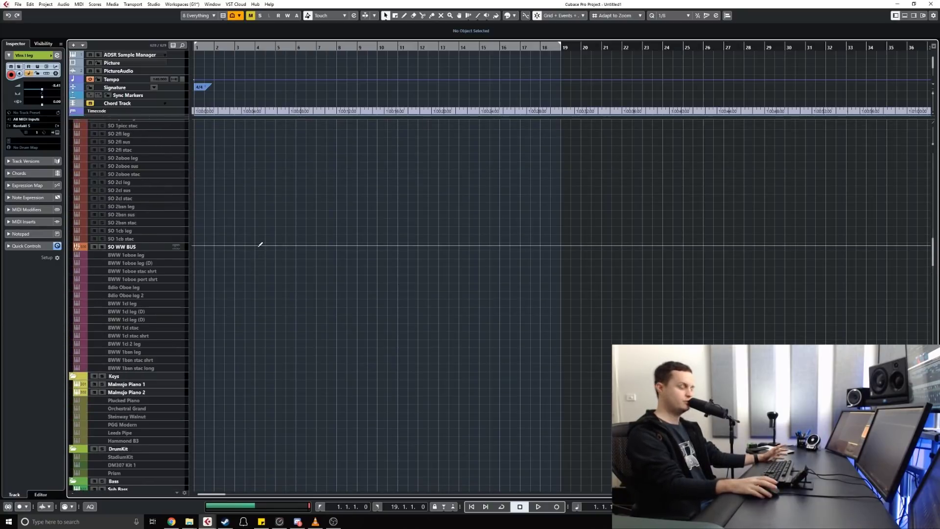
scroll(147, 210, up, 12)
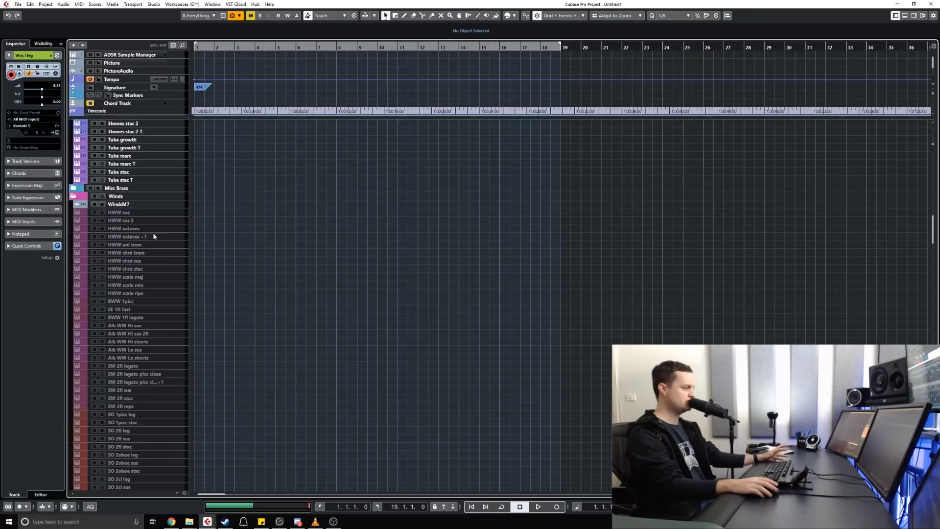
scroll(183, 274, down, 15)
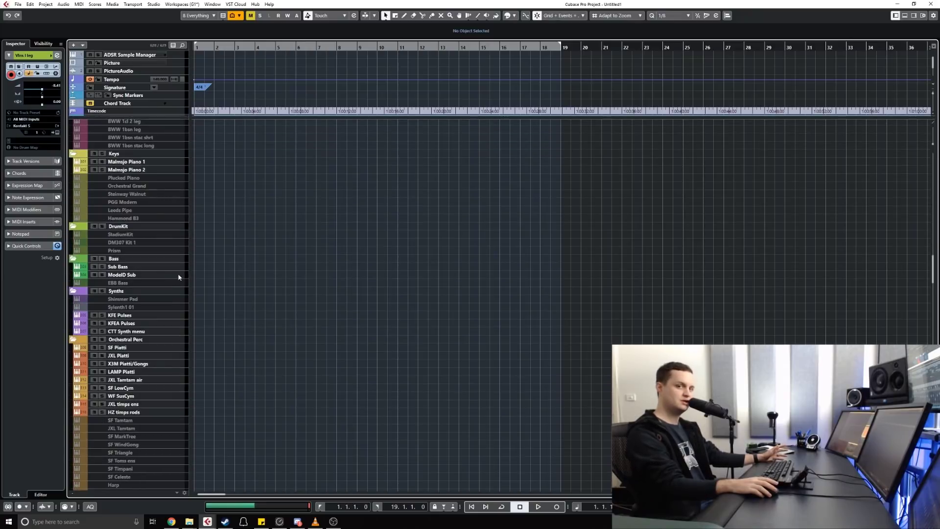
scroll(180, 270, down, 10)
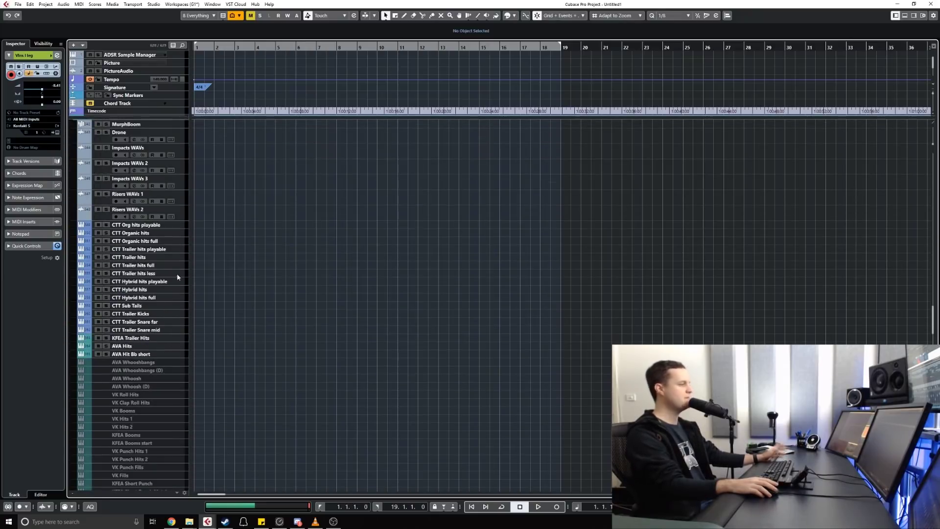
scroll(145, 263, down, 9)
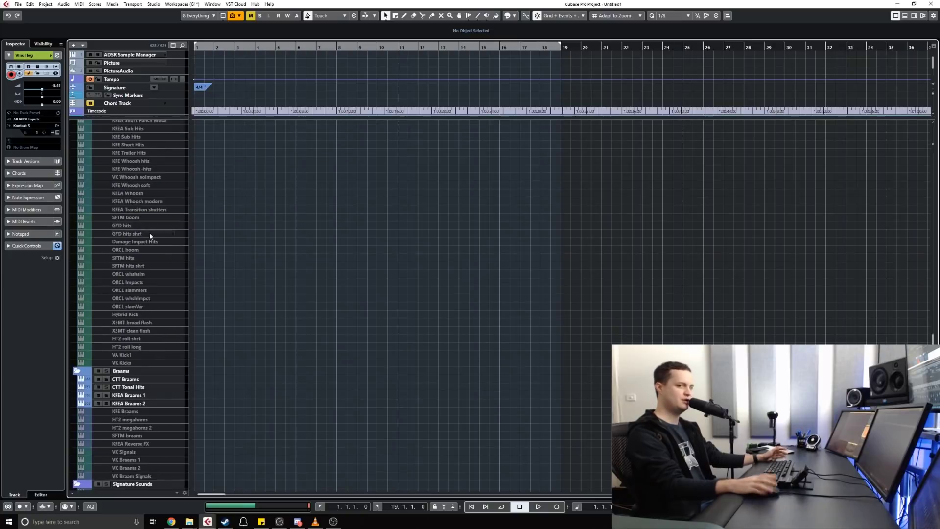
scroll(267, 290, up, 20)
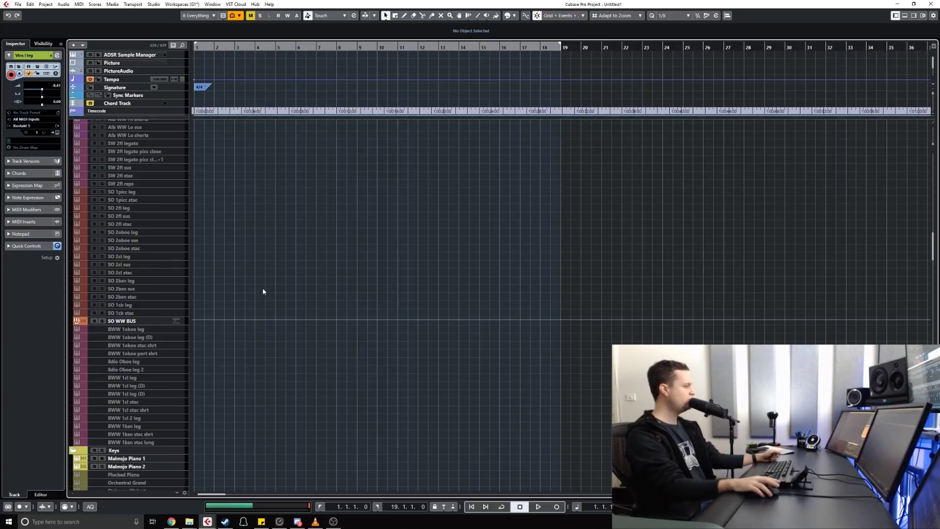
scroll(309, 321, down, 8)
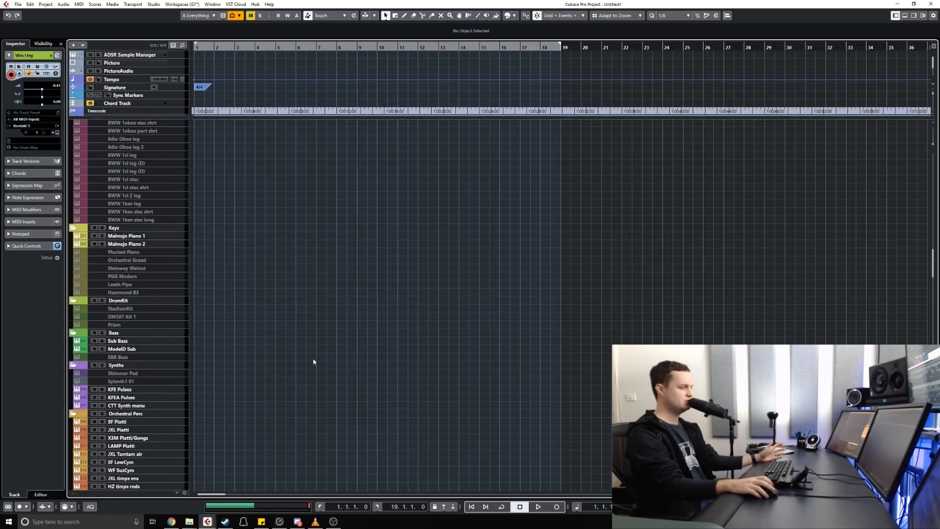
scroll(318, 323, up, 15)
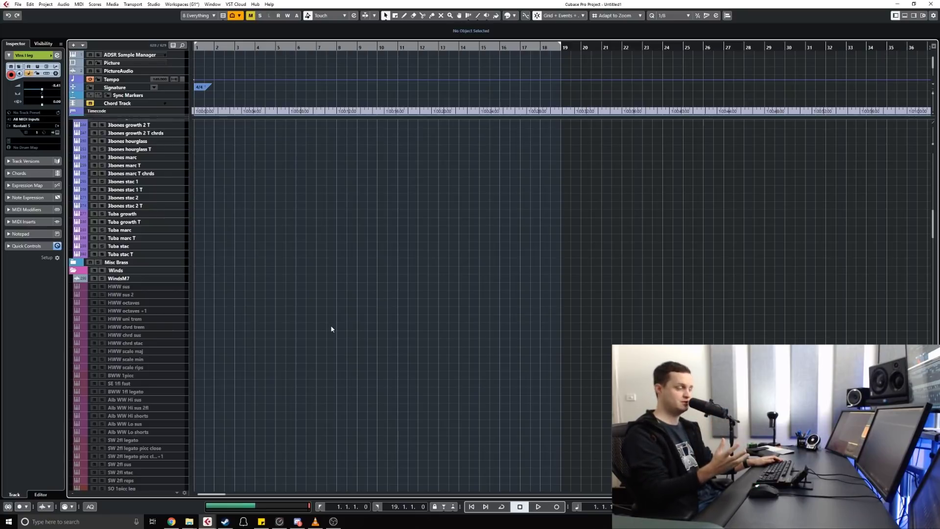
scroll(383, 279, down, 15)
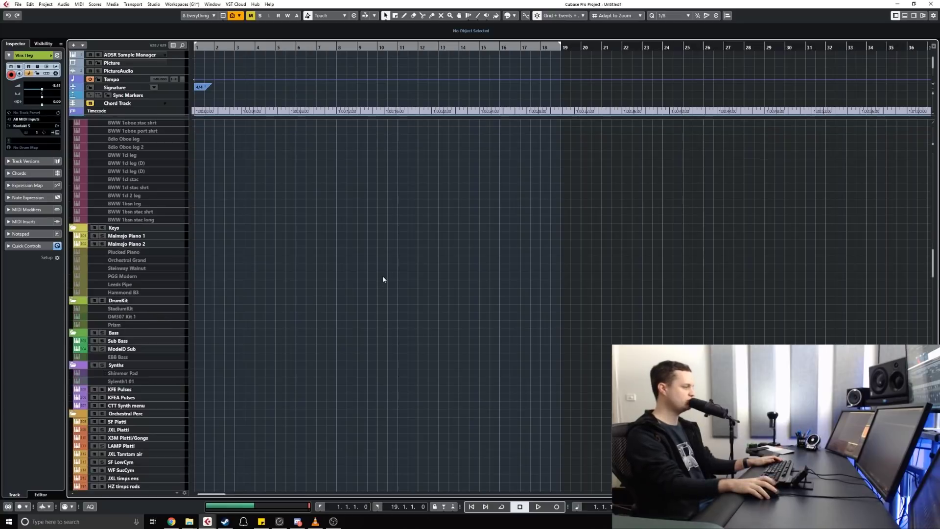
scroll(382, 282, up, 5)
scroll(363, 254, down, 1)
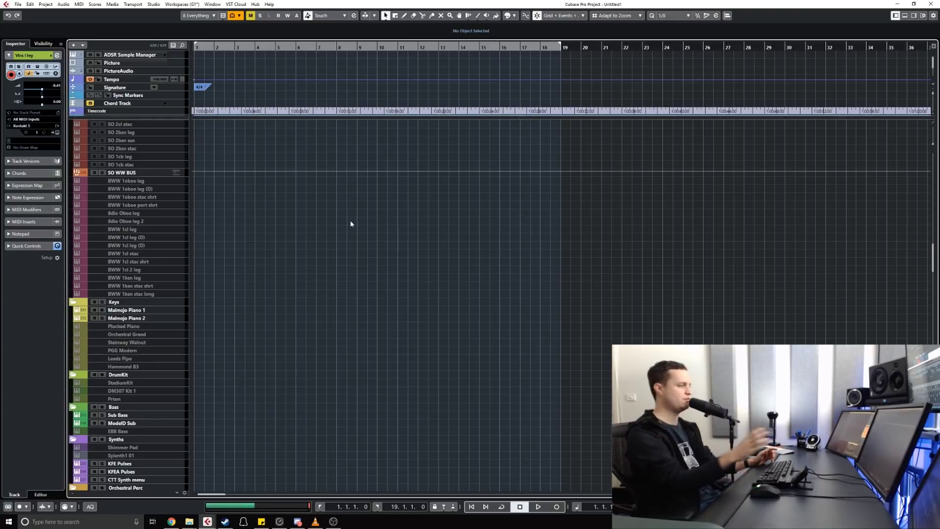
scroll(325, 262, up, 5)
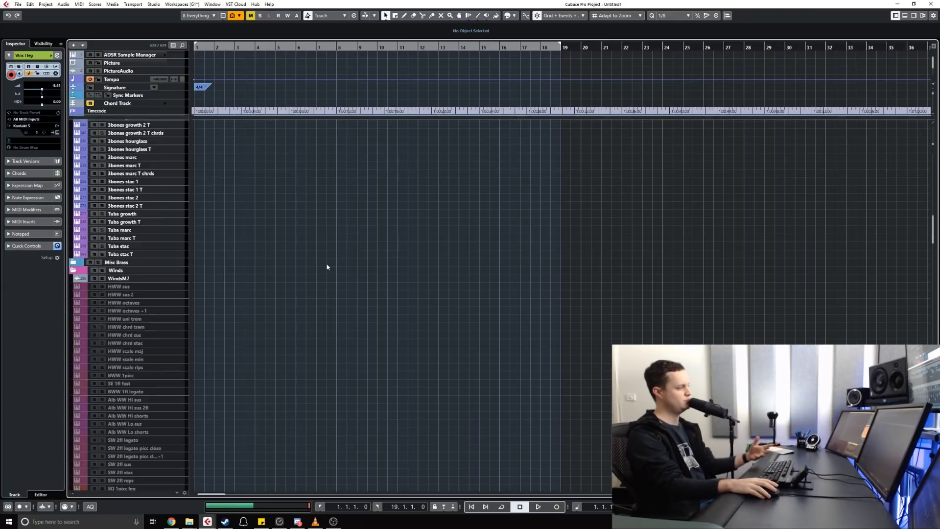
scroll(327, 267, up, 4)
scroll(274, 289, down, 15)
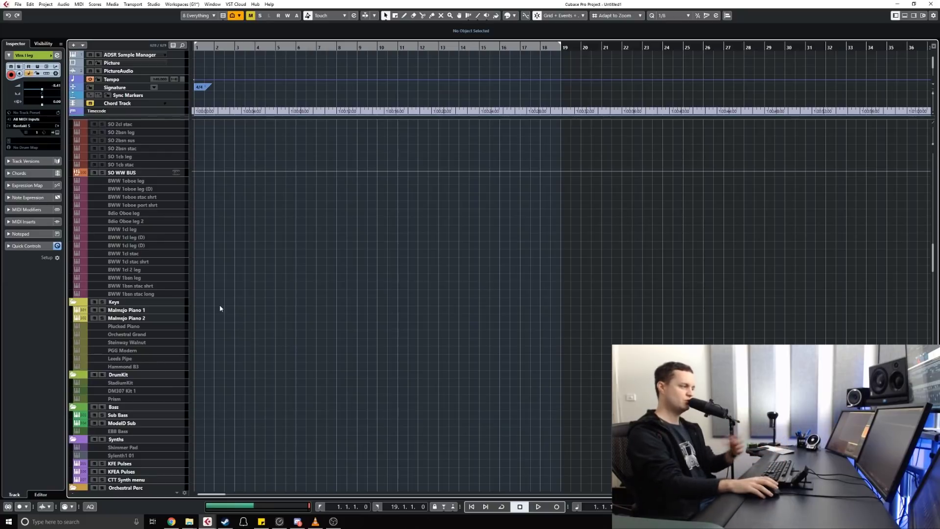
scroll(248, 317, up, 15)
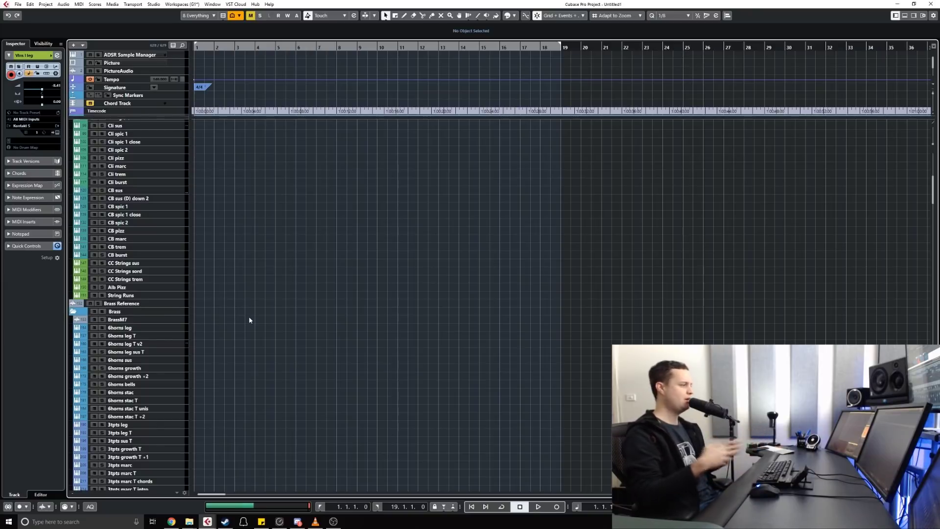
Move from the Vlns I leg strings track down to the Winds folder's HWW sus track.
key(Down)
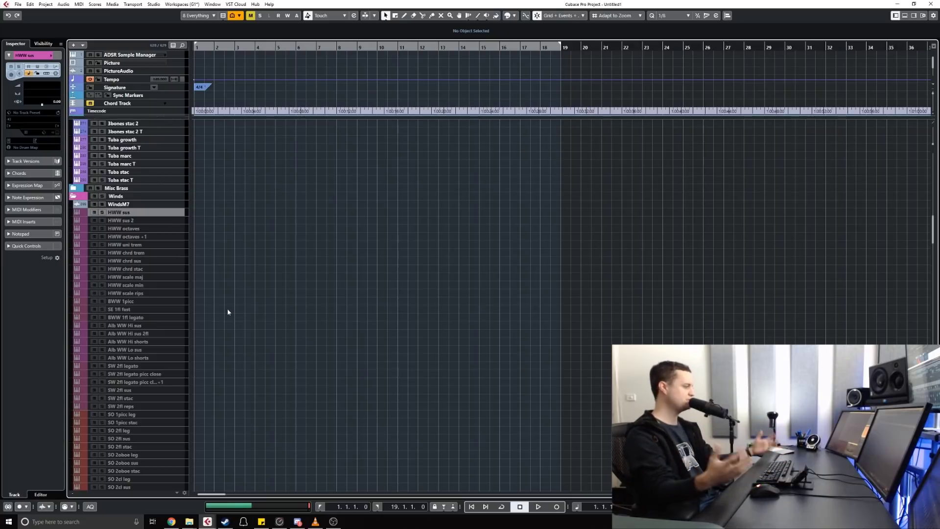
scroll(207, 306, down, 3)
scroll(208, 305, down, 15)
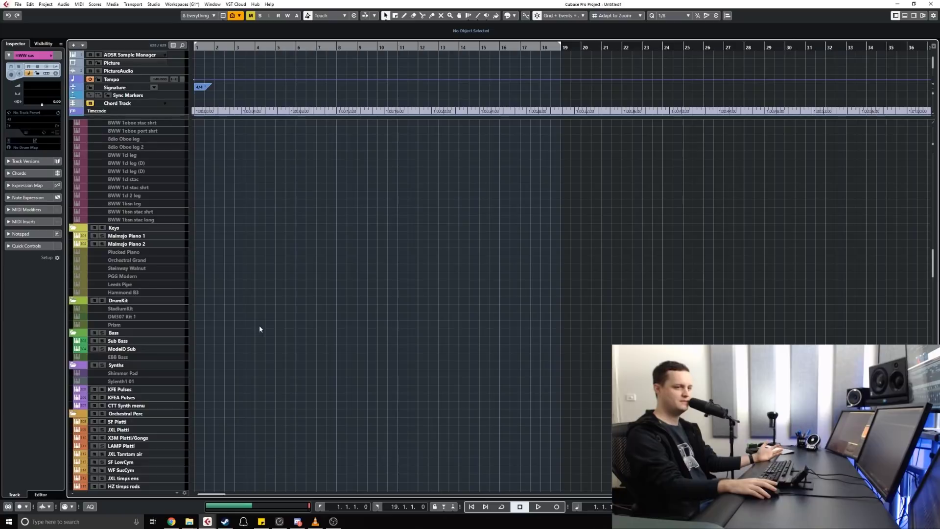
scroll(264, 330, up, 20)
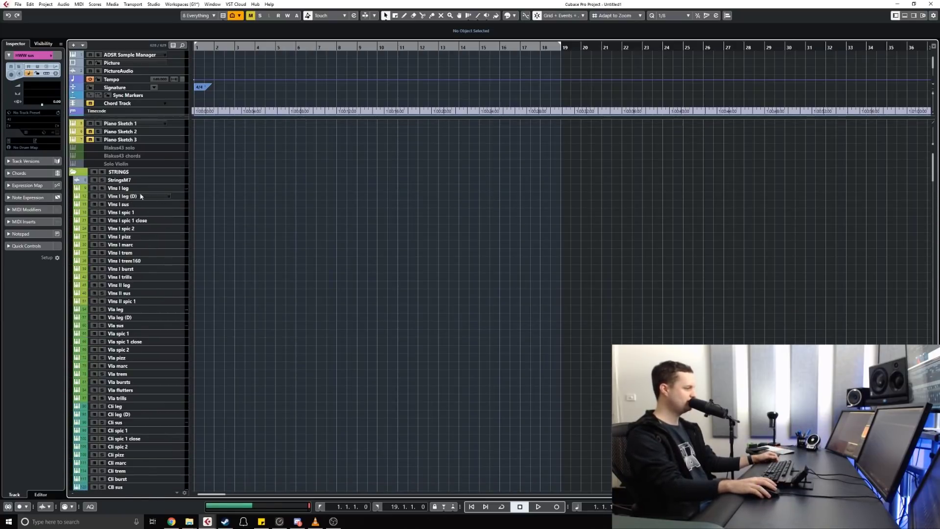
click(132, 189)
scroll(148, 268, down, 3)
scroll(148, 267, down, 20)
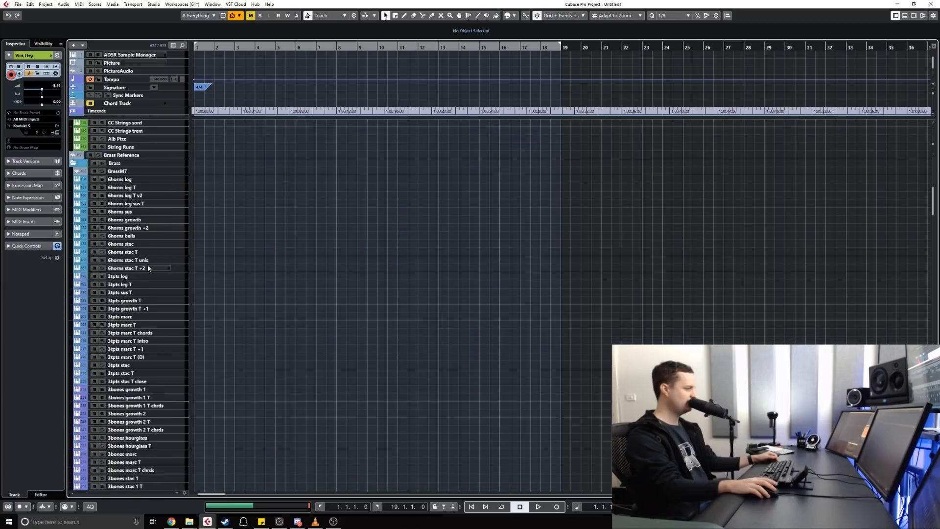
scroll(148, 264, down, 6)
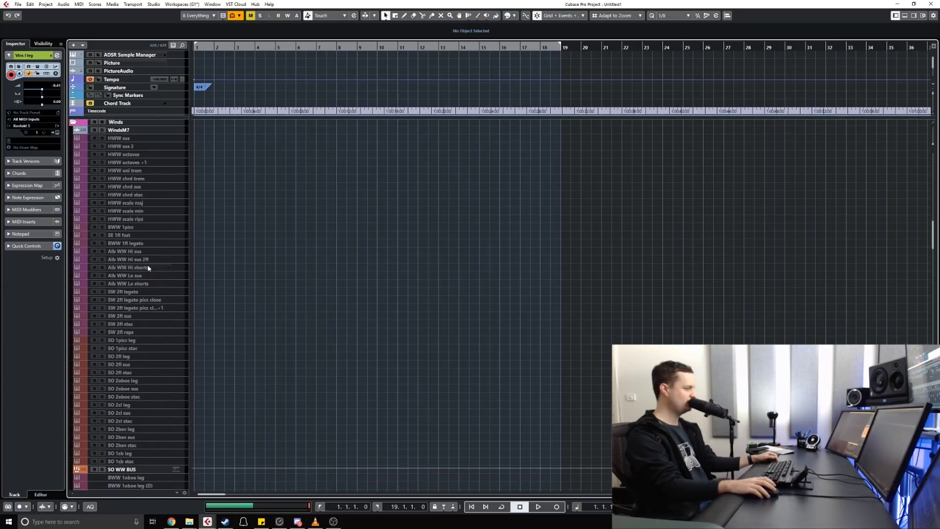
Enable the disabled HWW sus woodwind track from its track options.
click(131, 140)
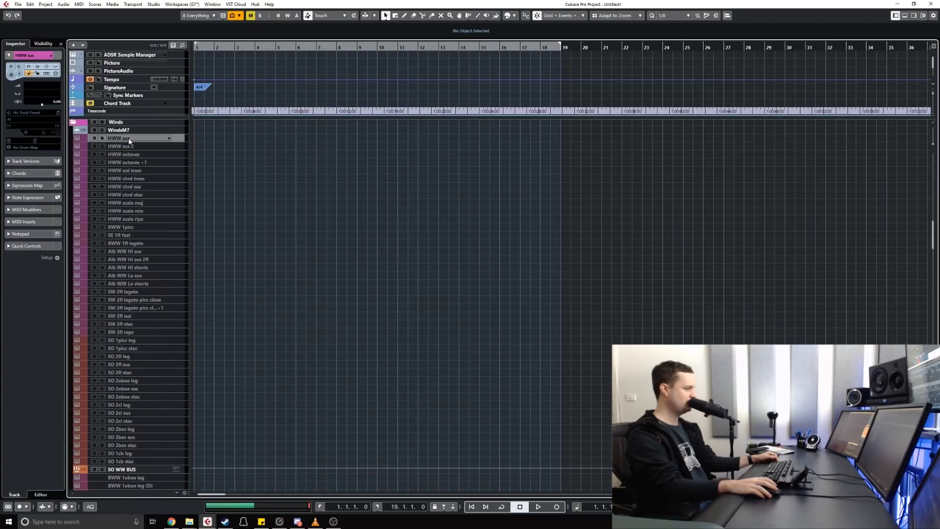
right_click(138, 141)
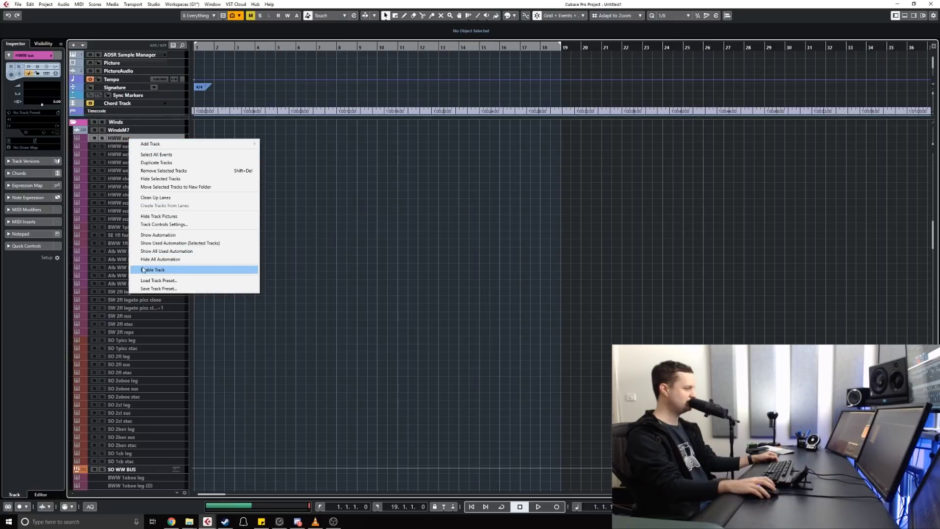
click(158, 271)
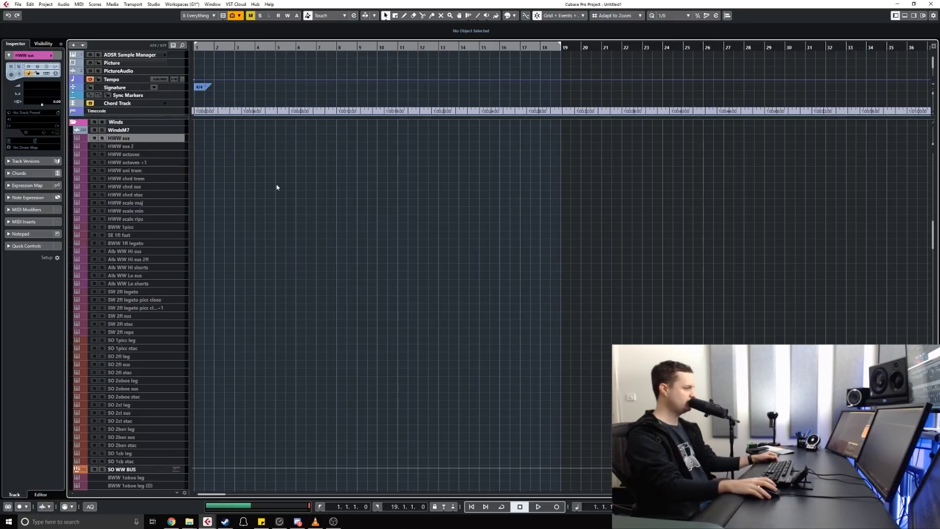
right_click(122, 140)
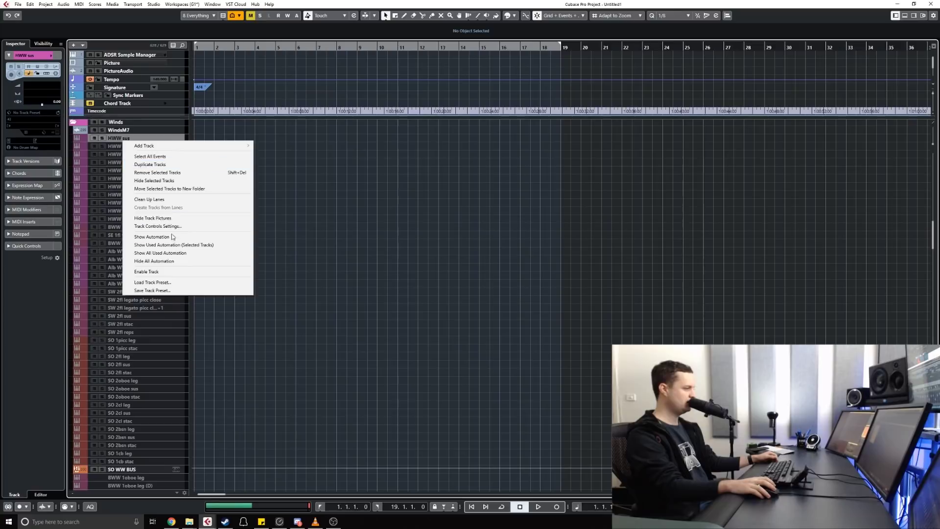
click(157, 272)
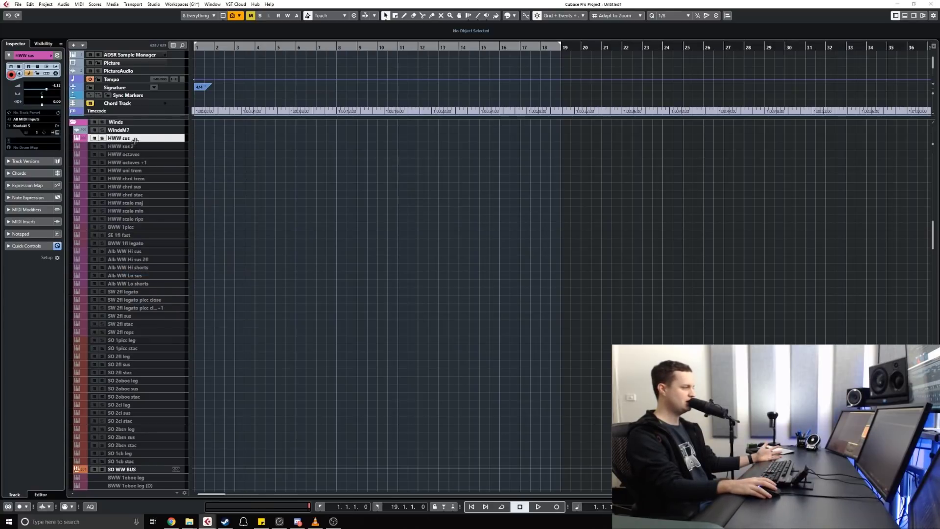
scroll(132, 139, up, 3)
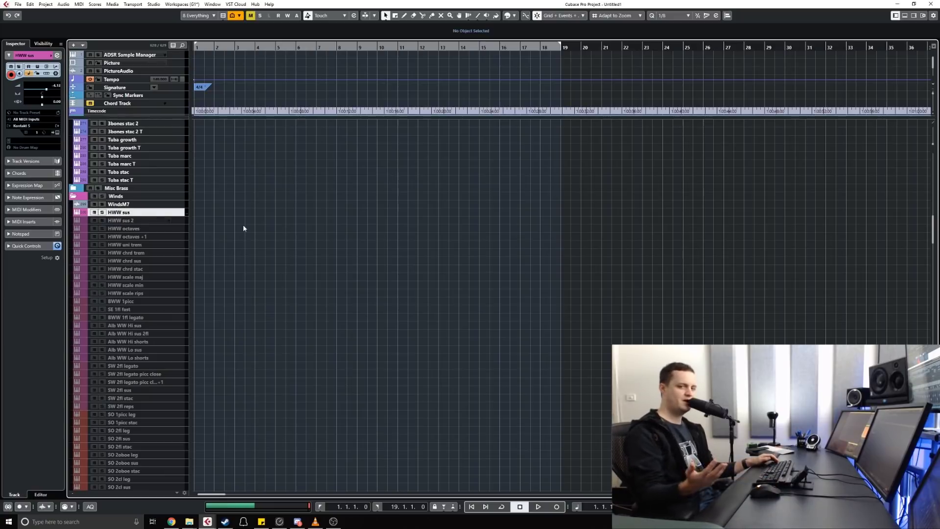
scroll(256, 295, up, 10)
scroll(256, 294, down, 15)
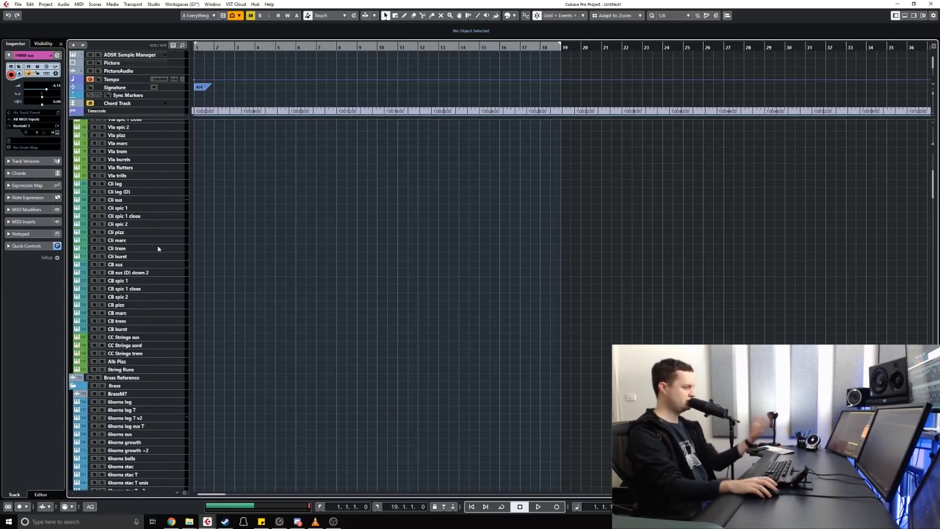
scroll(136, 298, down, 3)
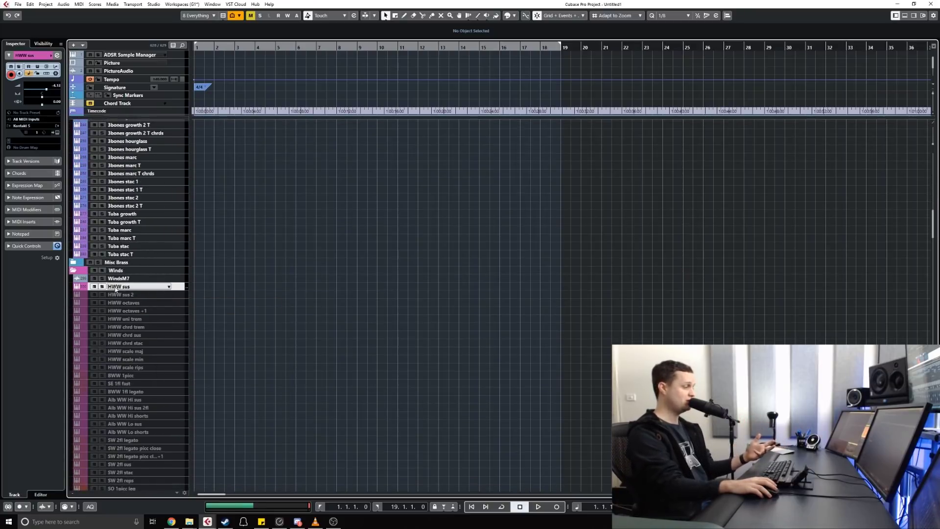
Disable the HWW sus track again from its track options.
right_click(115, 286)
click(286, 346)
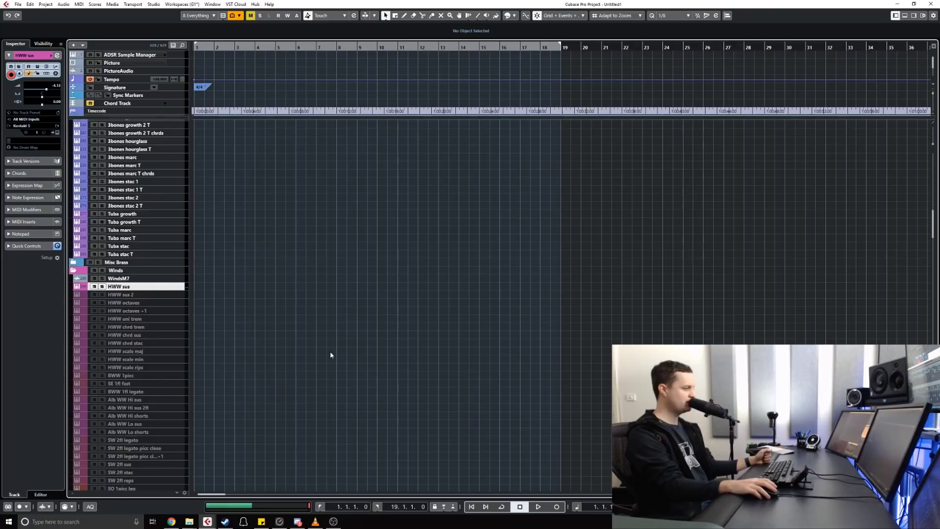
scroll(331, 355, down, 6)
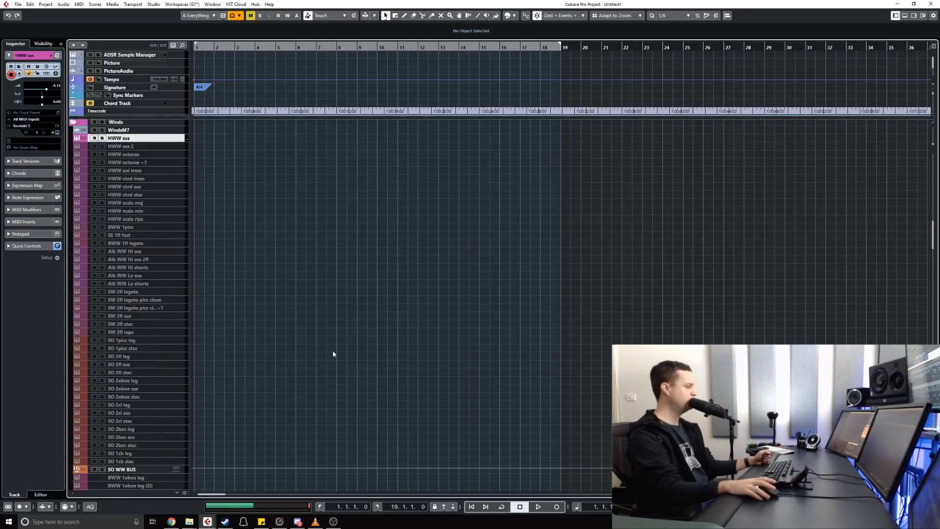
right_click(130, 267)
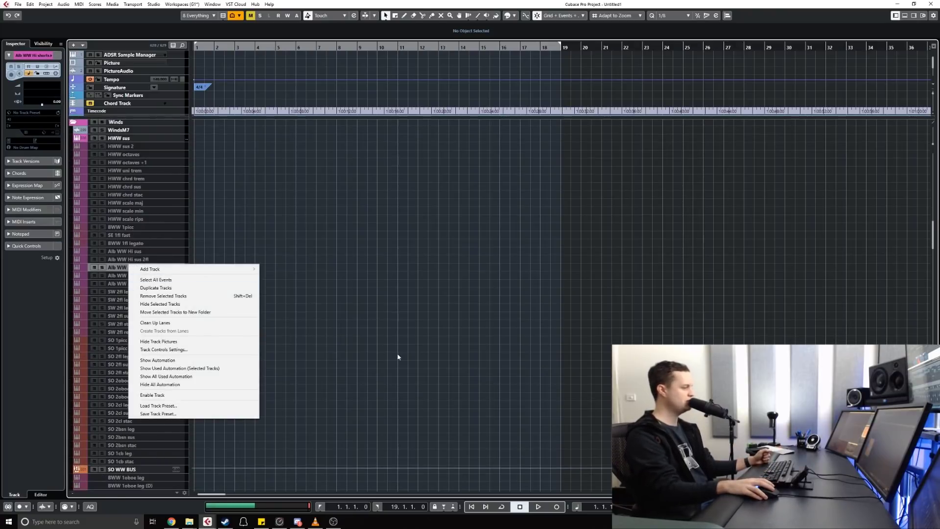
click(202, 320)
scroll(204, 319, up, 3)
right_click(118, 214)
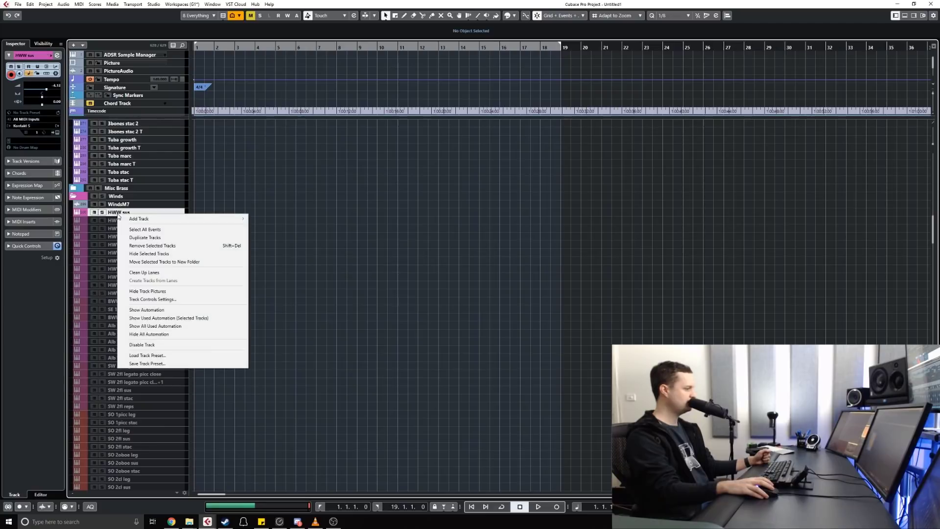
click(170, 346)
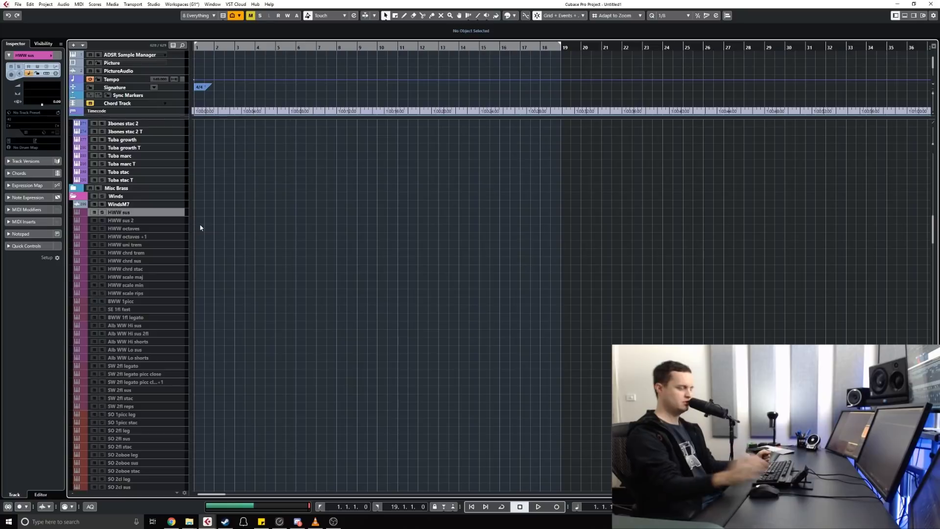
Inspect the piccolo legato and SO 2fl sus tracks, then select HWW sus as a range start.
scroll(184, 260, down, 3)
click(153, 309)
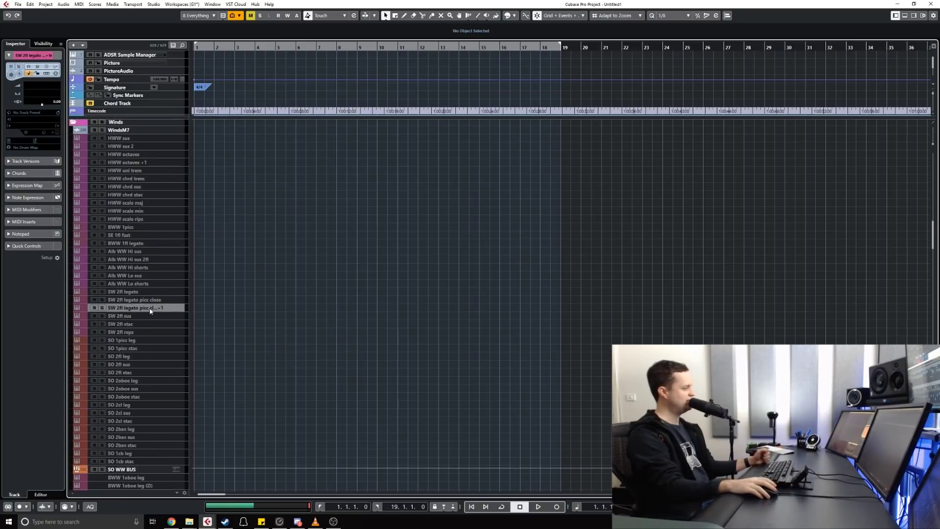
click(149, 361)
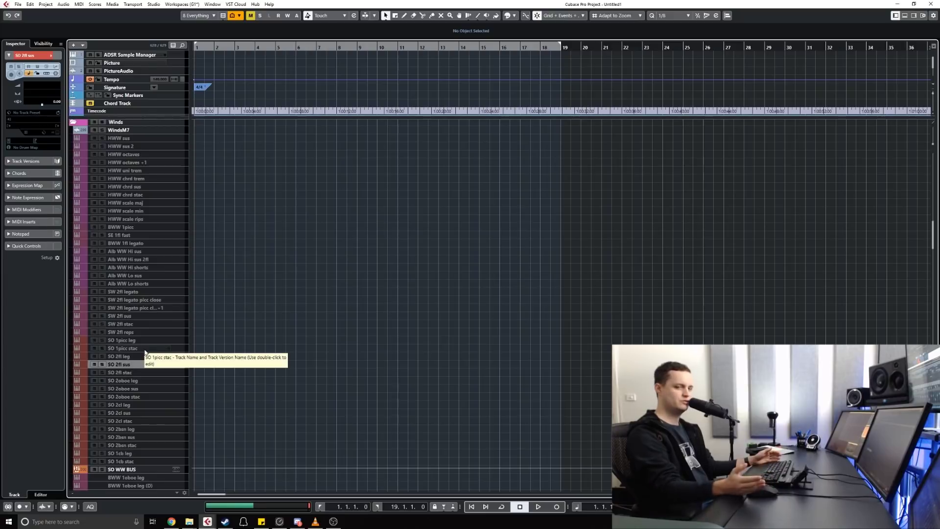
click(121, 140)
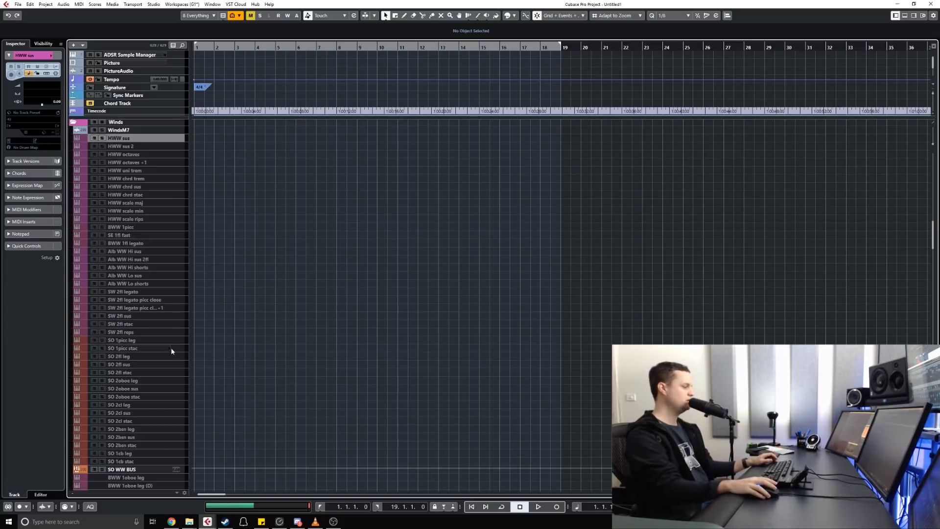
Extend the selection from HWW sus to SO 1cb stac and enable all those winds tracks.
shift+click(136, 460)
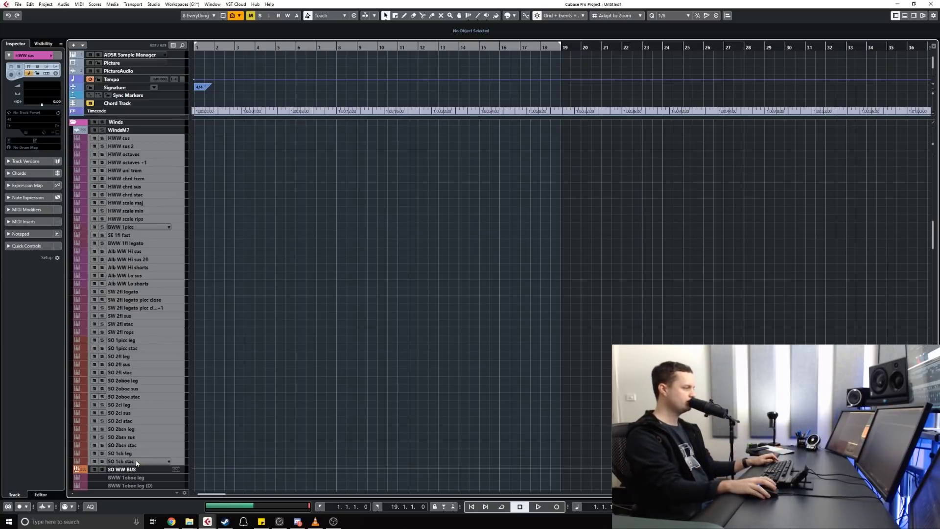
right_click(128, 189)
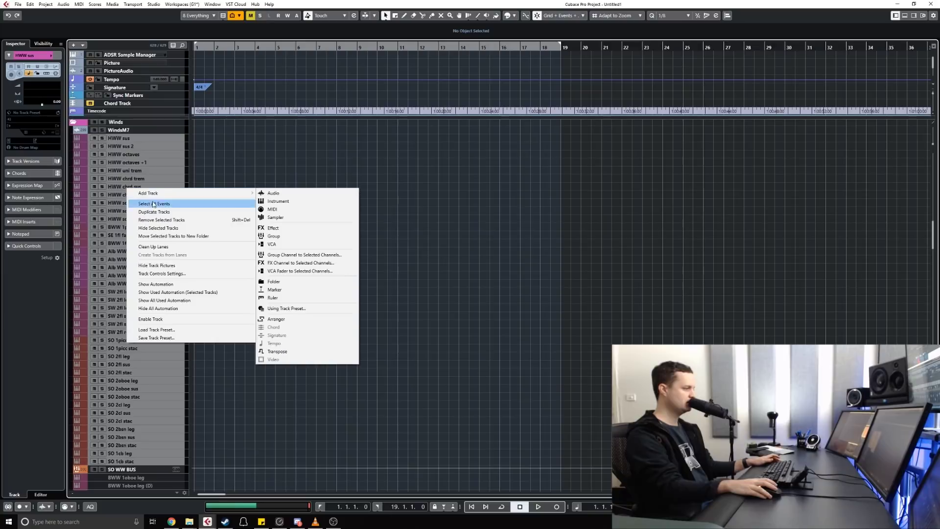
click(167, 322)
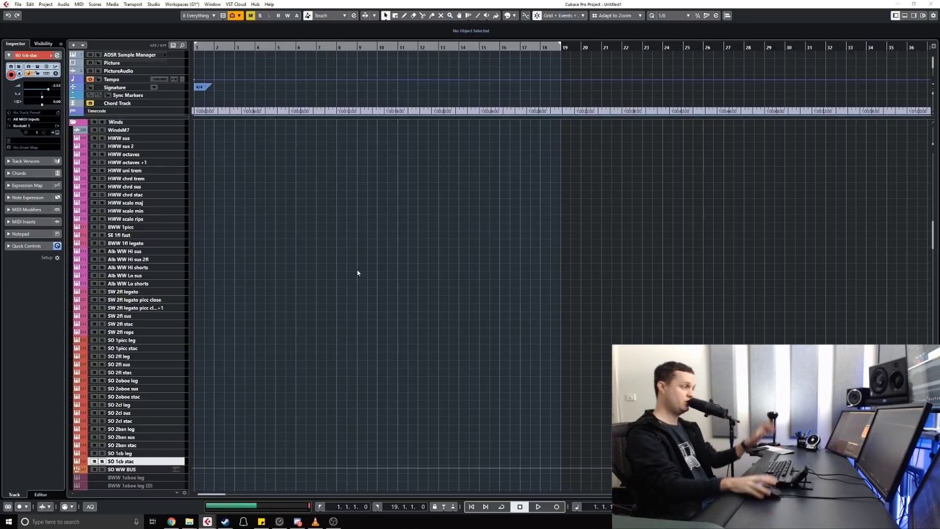
Select the HWW sus through SO 1cb stac winds tracks and disable them again.
shift+click(124, 139)
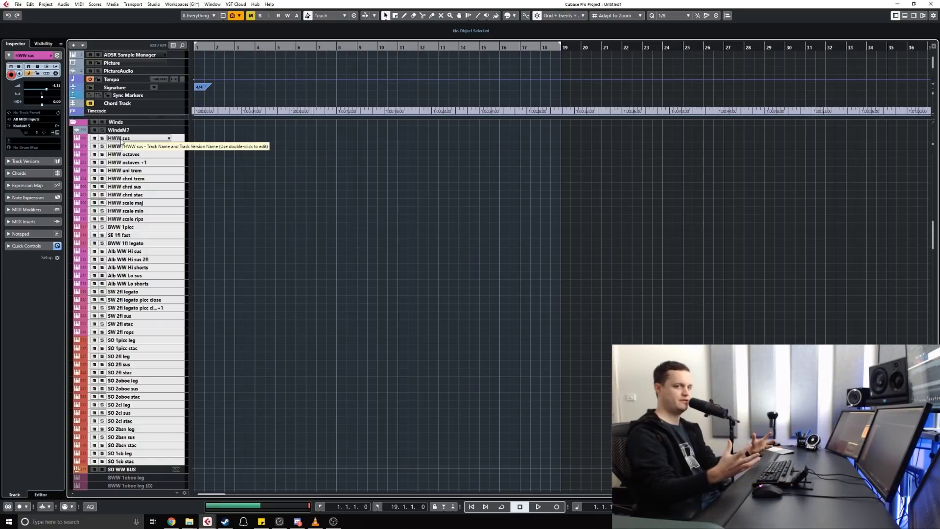
right_click(120, 140)
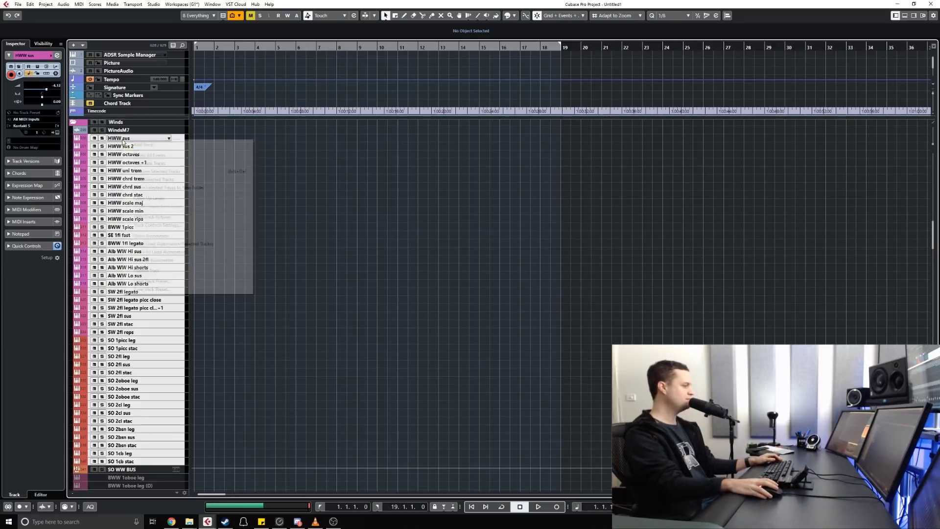
mouse_move(137, 145)
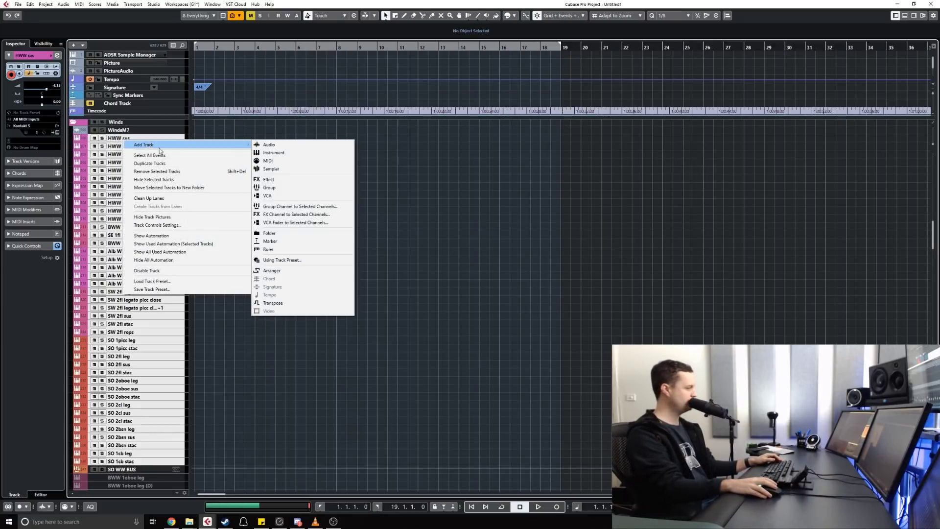
click(346, 292)
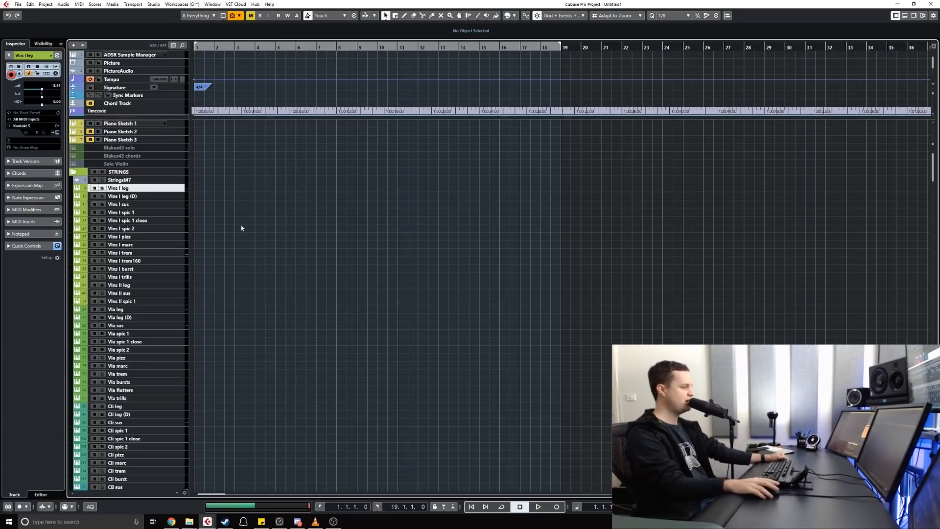
scroll(286, 264, down, 10)
scroll(294, 294, down, 15)
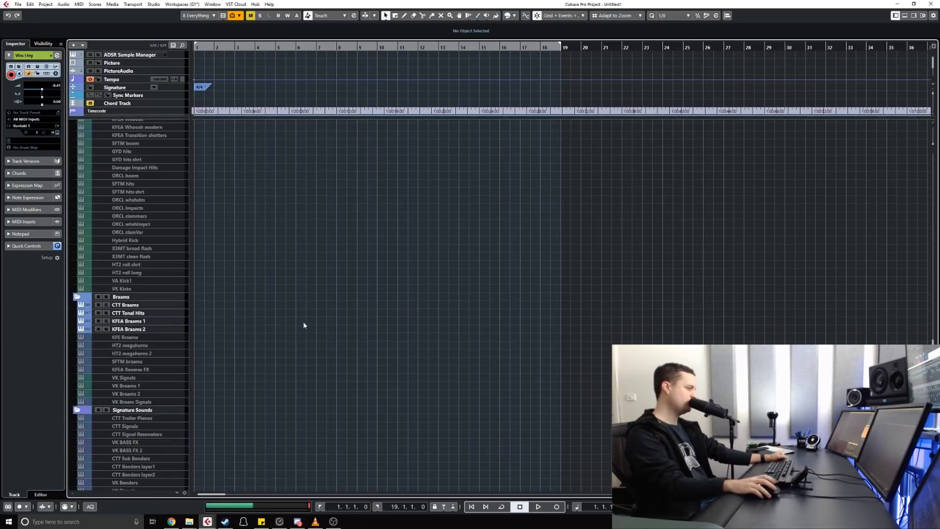
scroll(87, 443, down, 10)
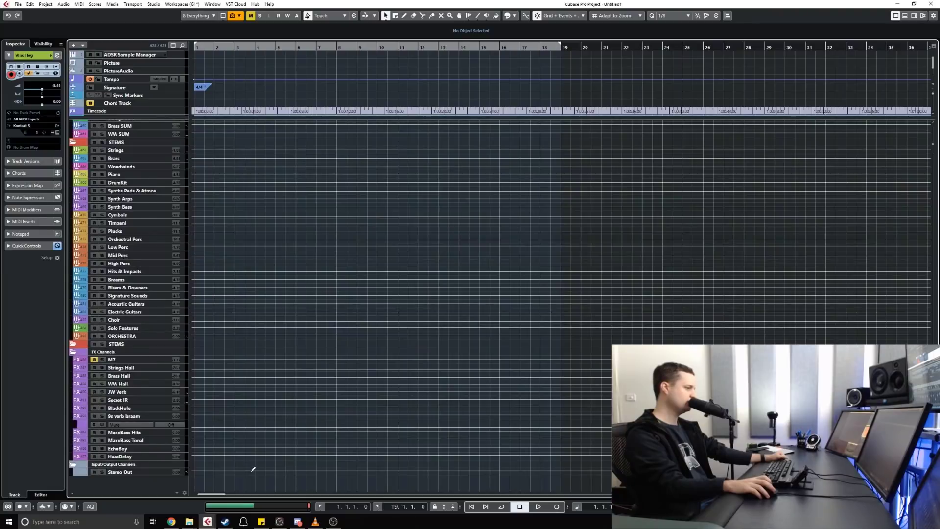
scroll(303, 430, up, 20)
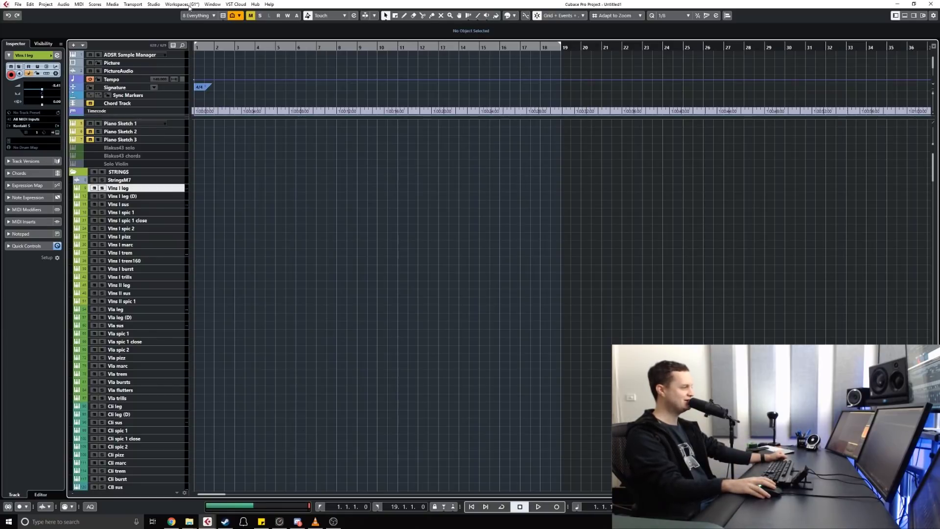
click(158, 6)
click(185, 132)
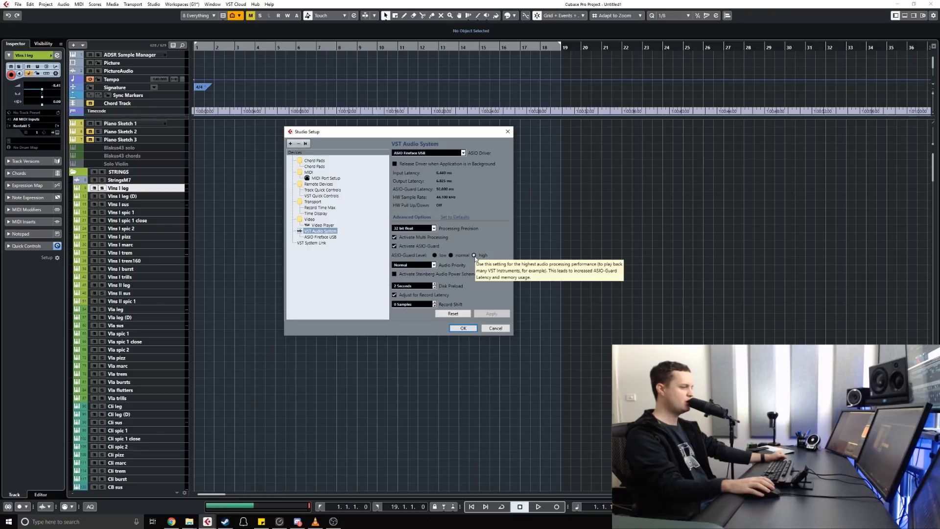
key(Return)
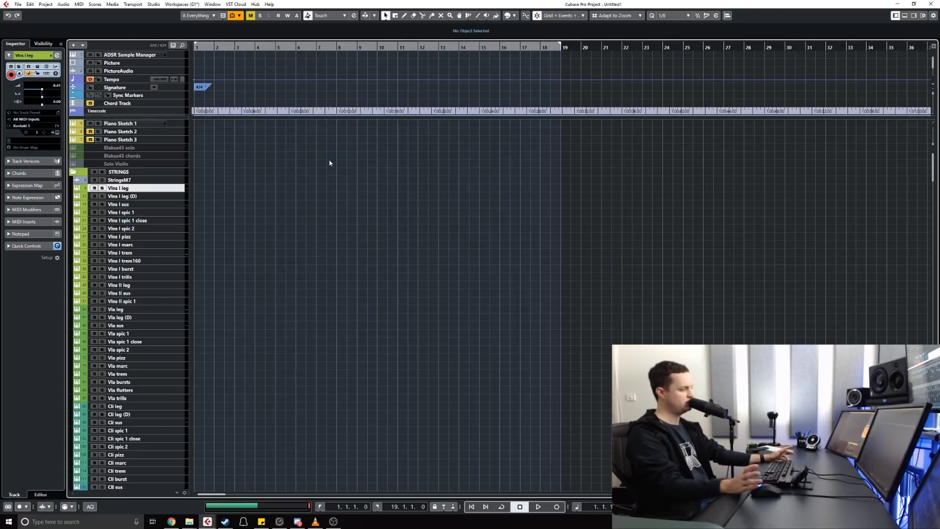
scroll(265, 242, down, 3)
scroll(263, 242, up, 3)
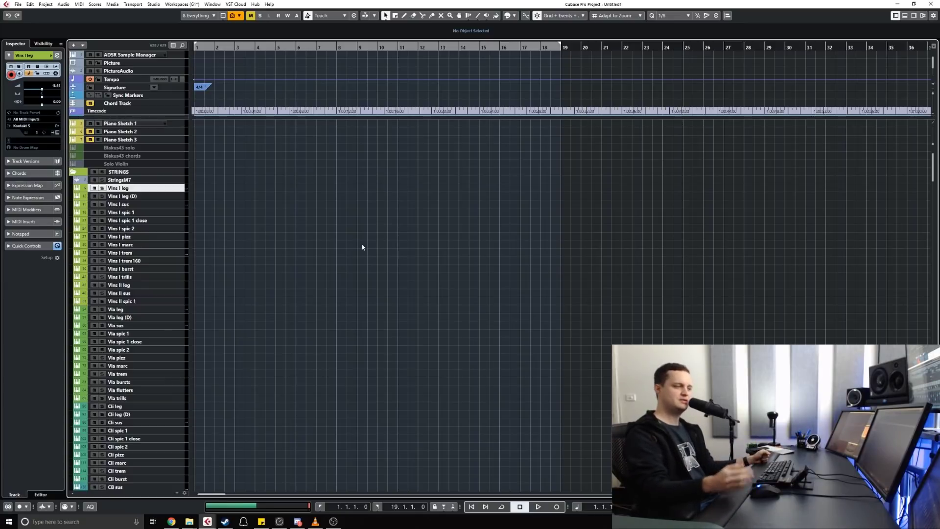
click(153, 5)
click(191, 131)
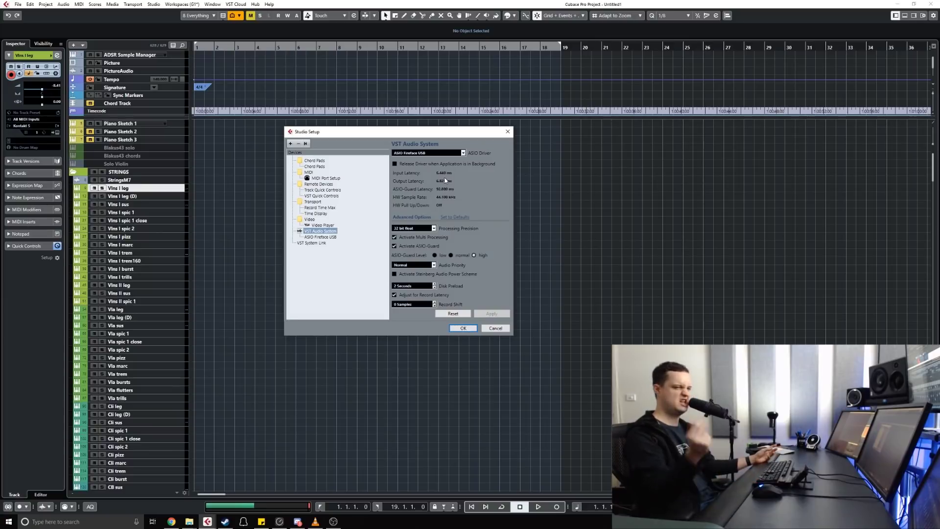
double_click(321, 236)
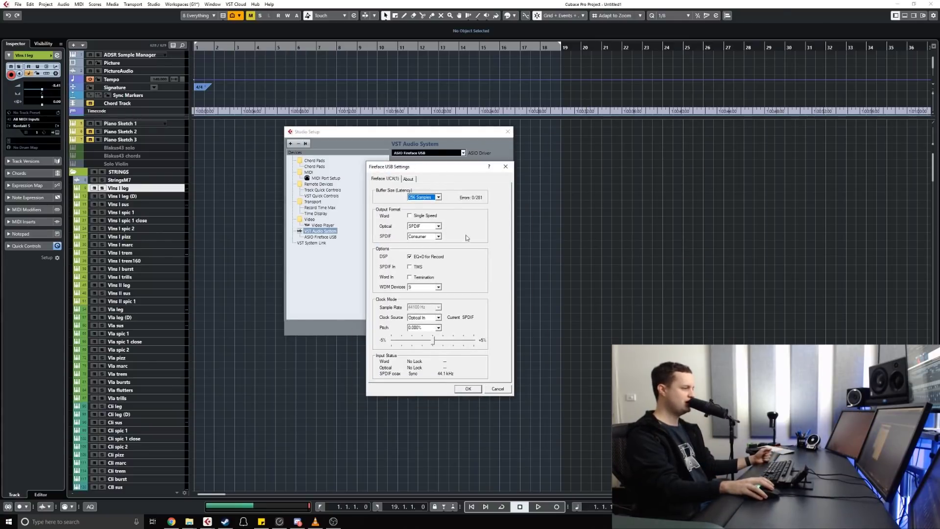
drag(436, 171, 593, 191)
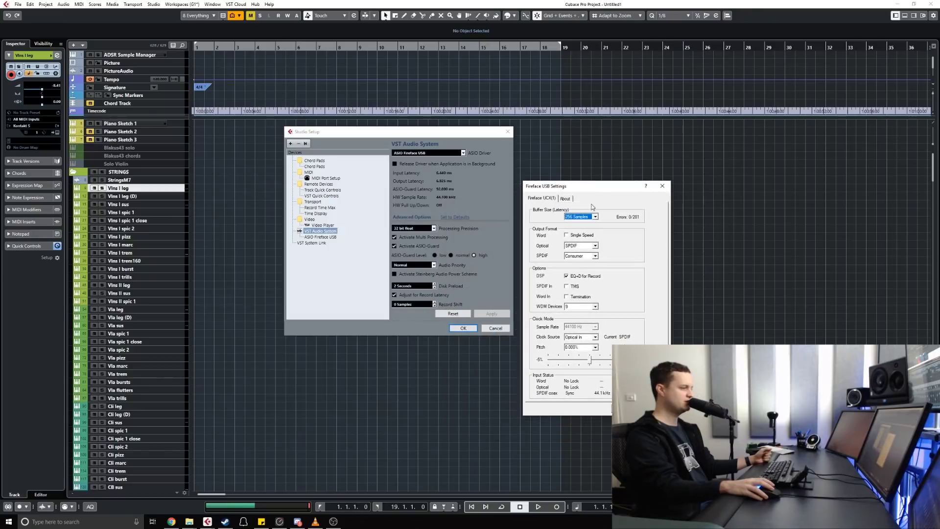
click(596, 217)
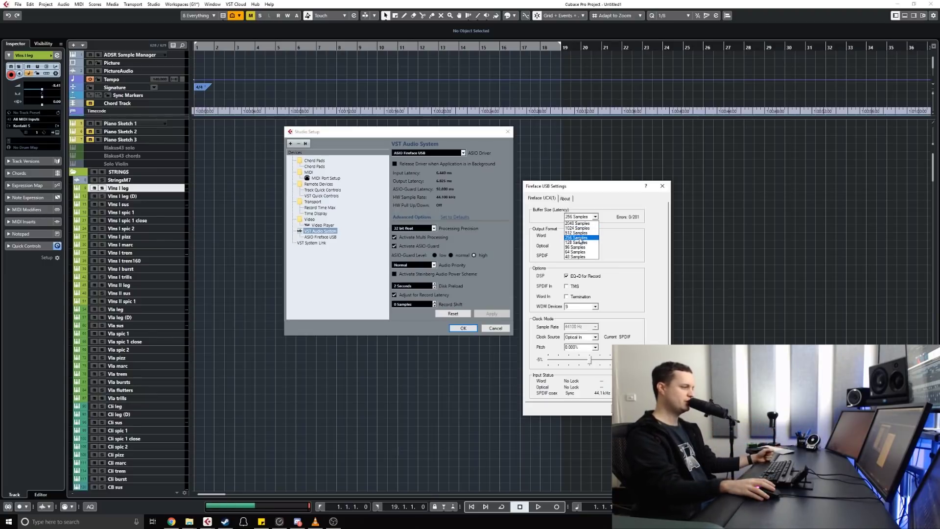
click(620, 239)
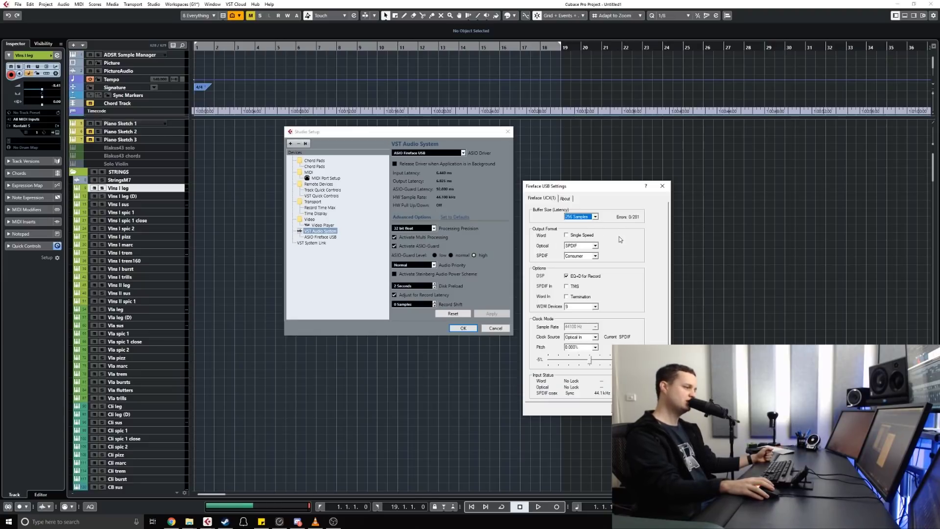
click(595, 217)
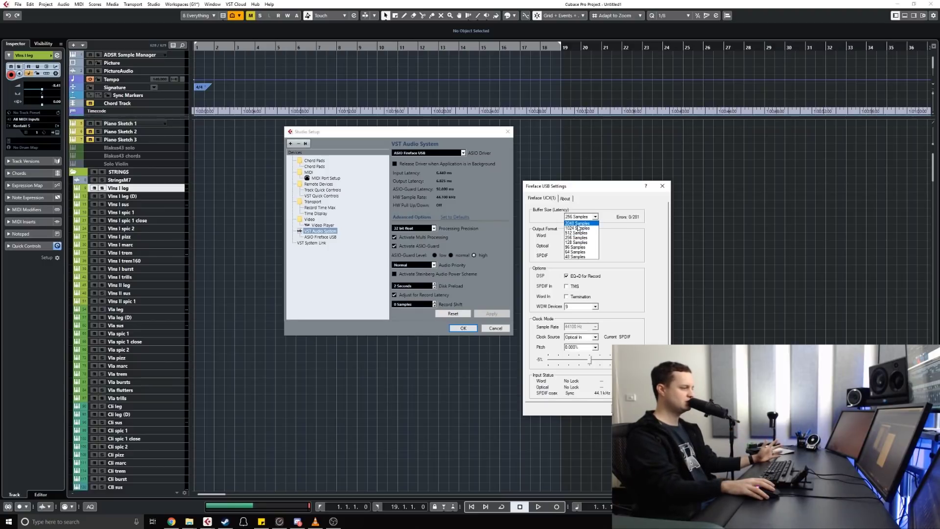
key(Escape)
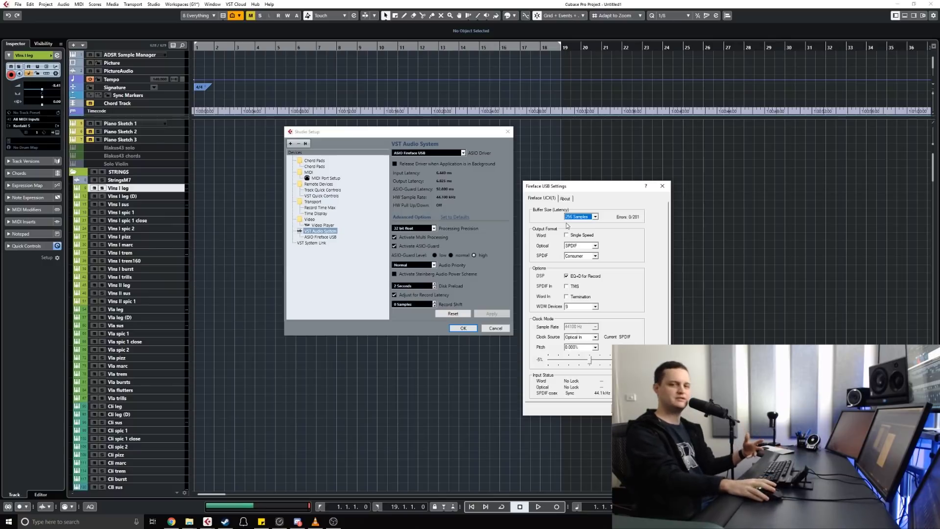
key(Escape)
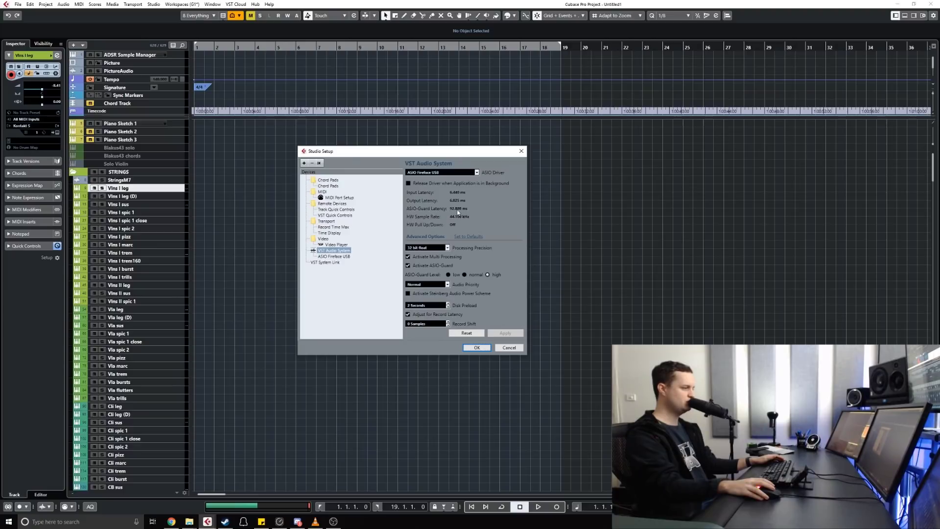
drag(439, 156, 455, 143)
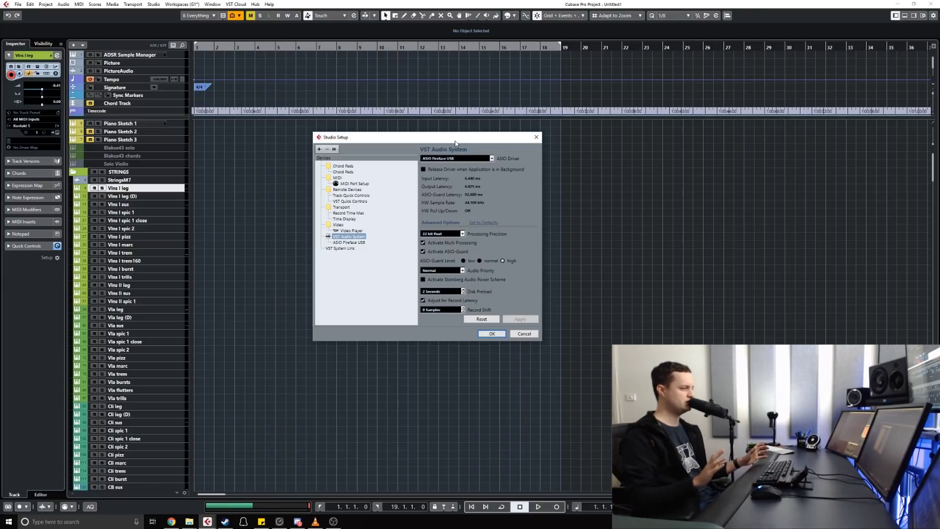
Reposition the Studio Setup window slightly right, then left and down.
drag(456, 143, 463, 141)
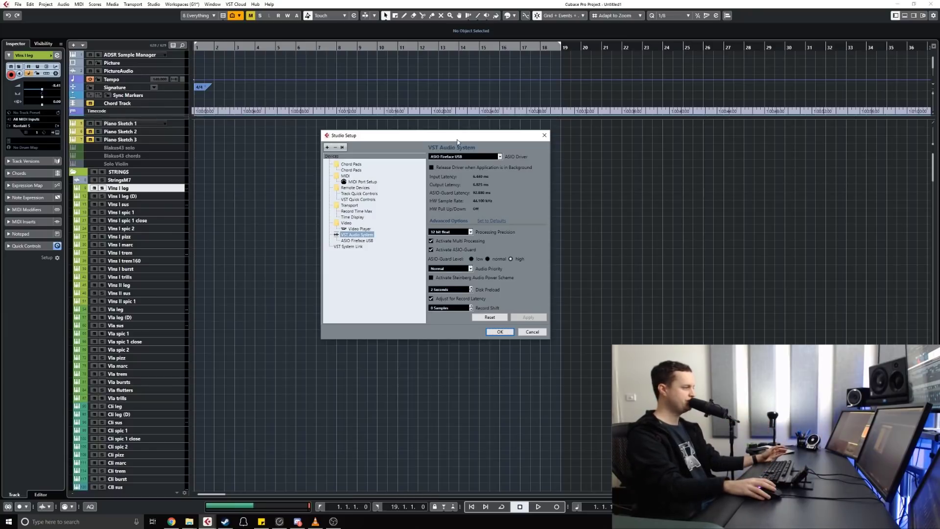
drag(457, 141, 434, 151)
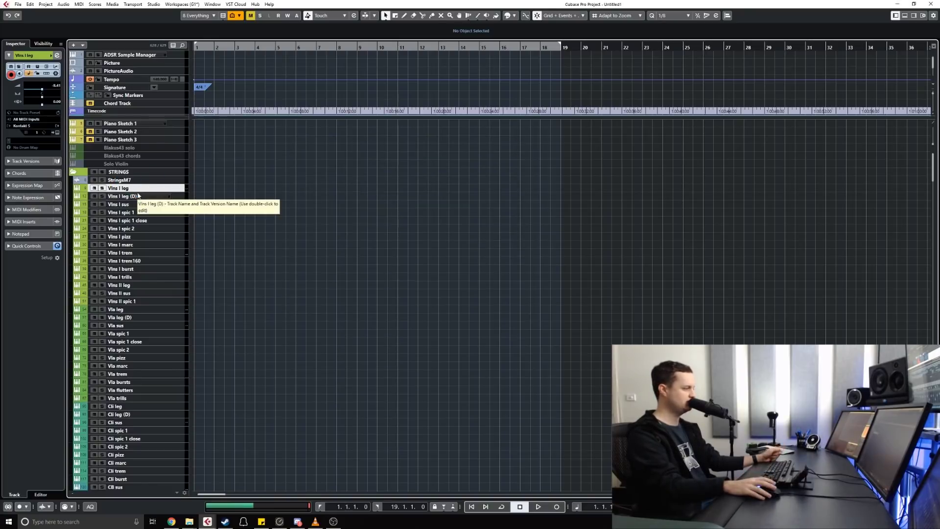
click(133, 197)
click(124, 190)
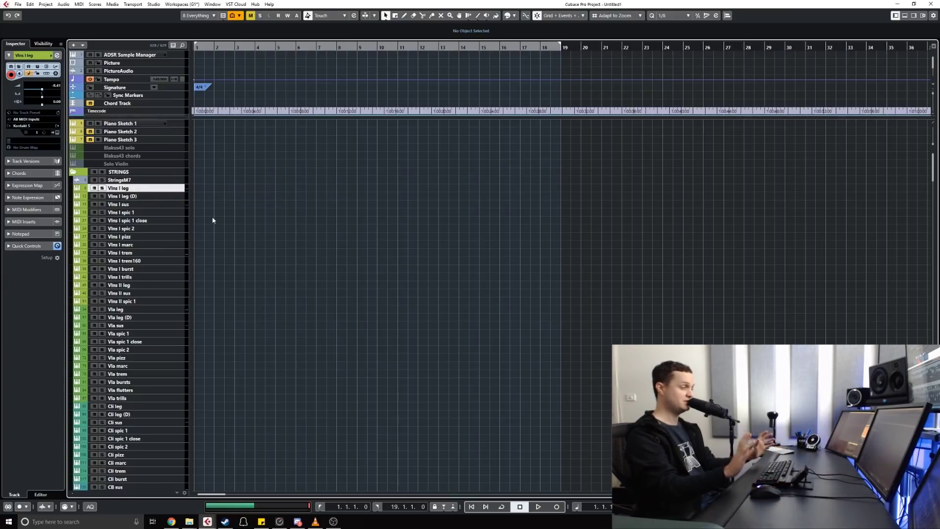
scroll(176, 272, down, 10)
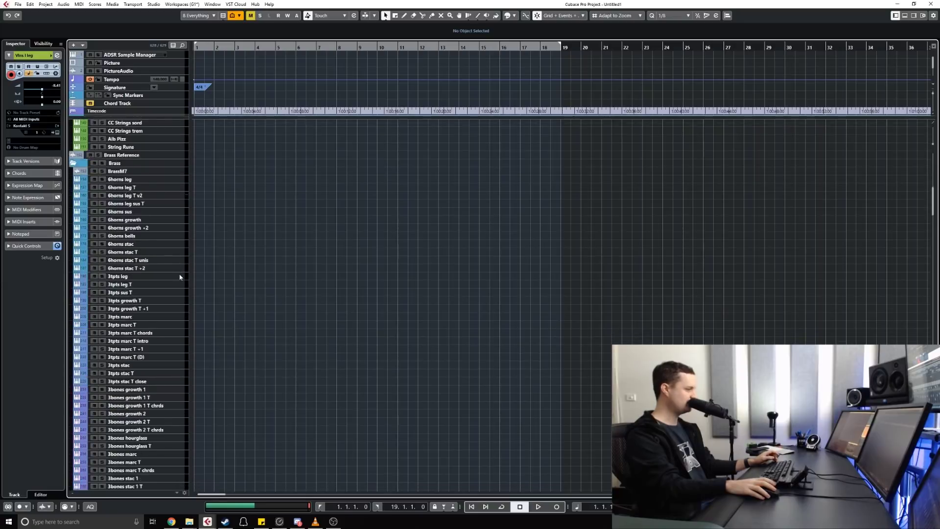
scroll(180, 277, down, 20)
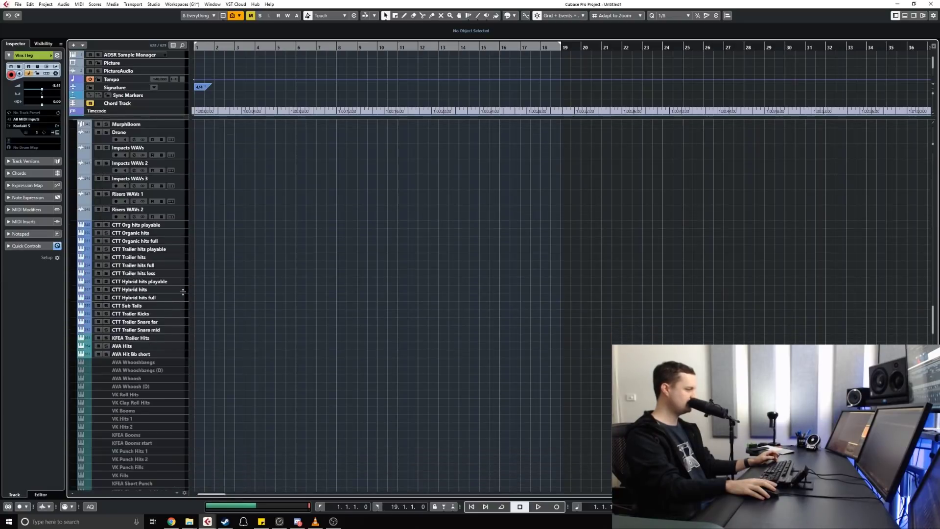
scroll(221, 377, up, 20)
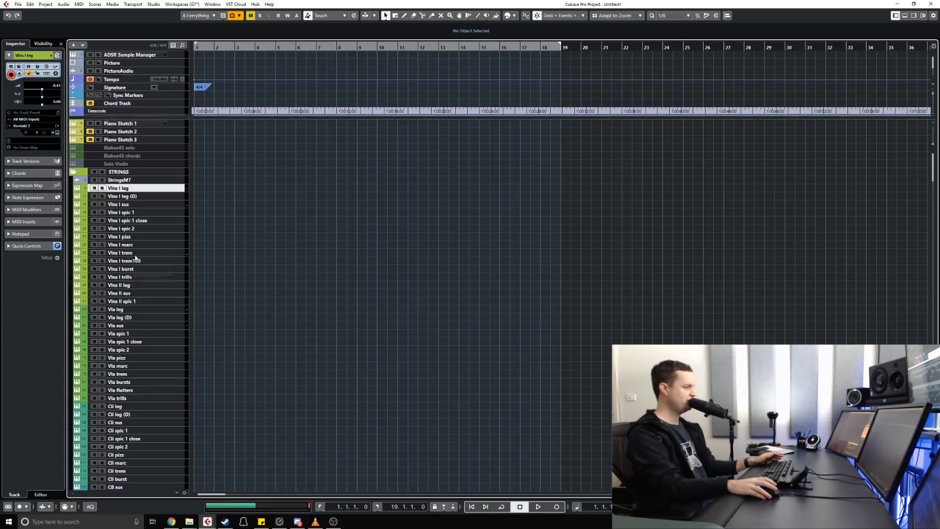
click(134, 196)
click(133, 189)
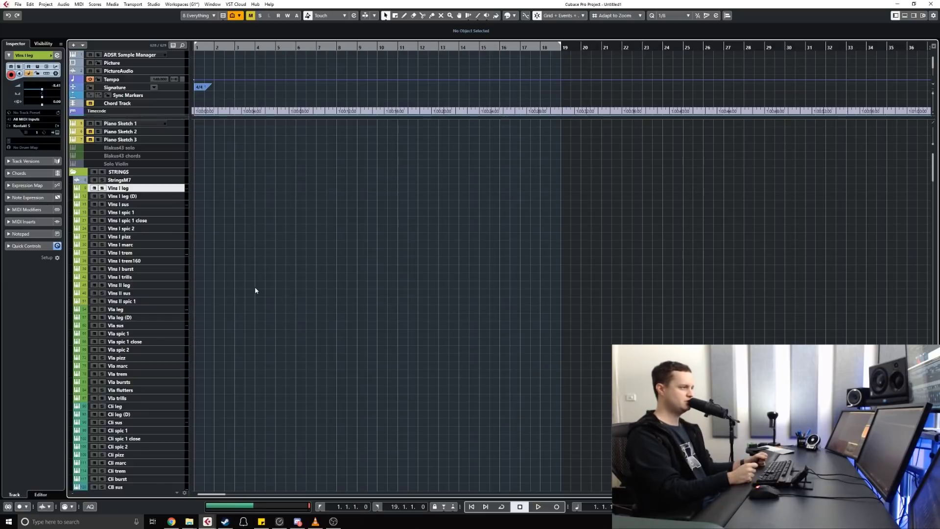
scroll(368, 314, down, 15)
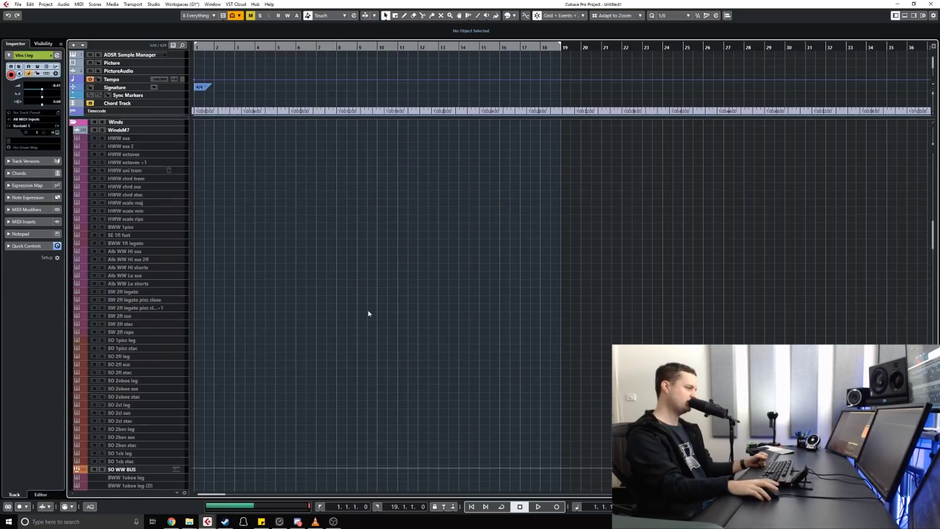
scroll(368, 314, up, 15)
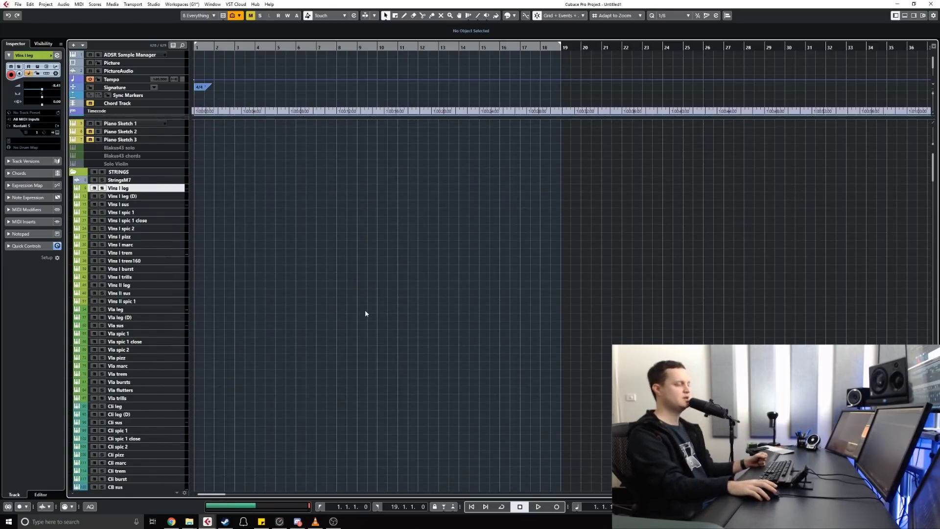
click(135, 310)
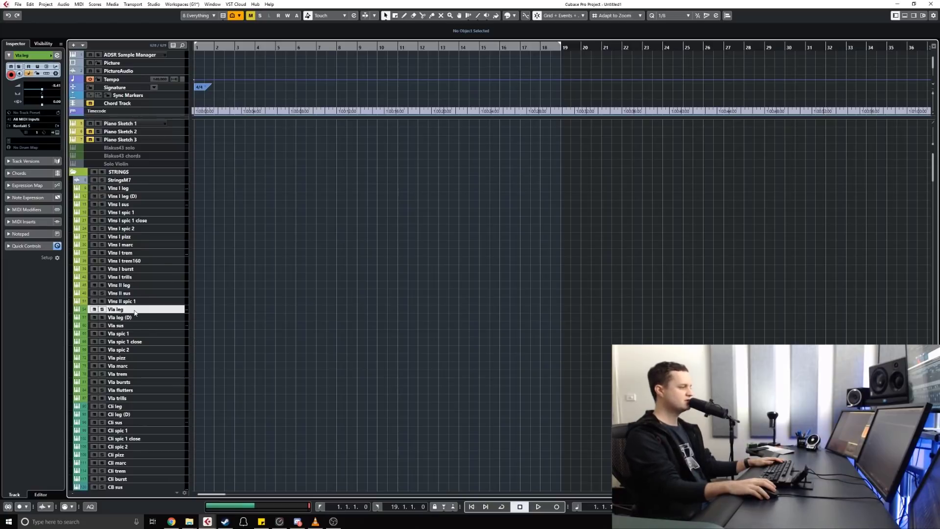
scroll(372, 357, down, 10)
scroll(334, 358, up, 6)
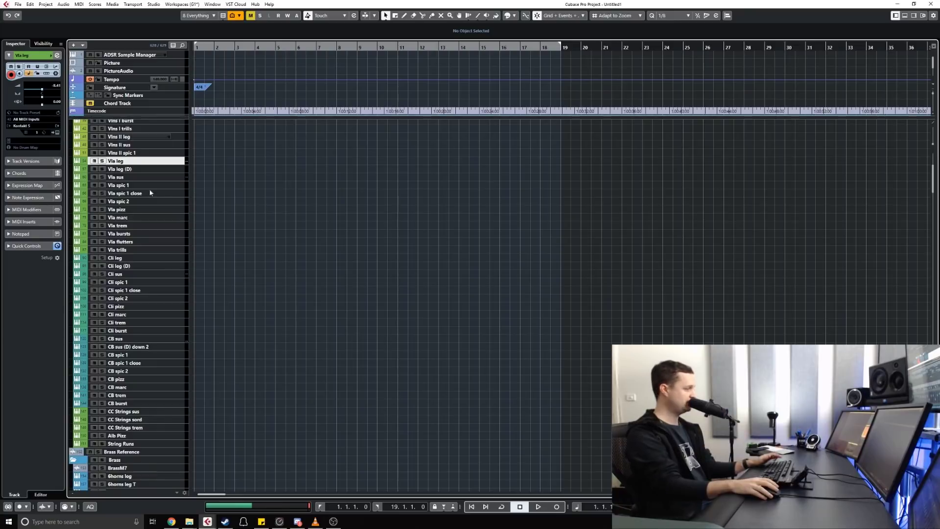
click(130, 168)
click(131, 161)
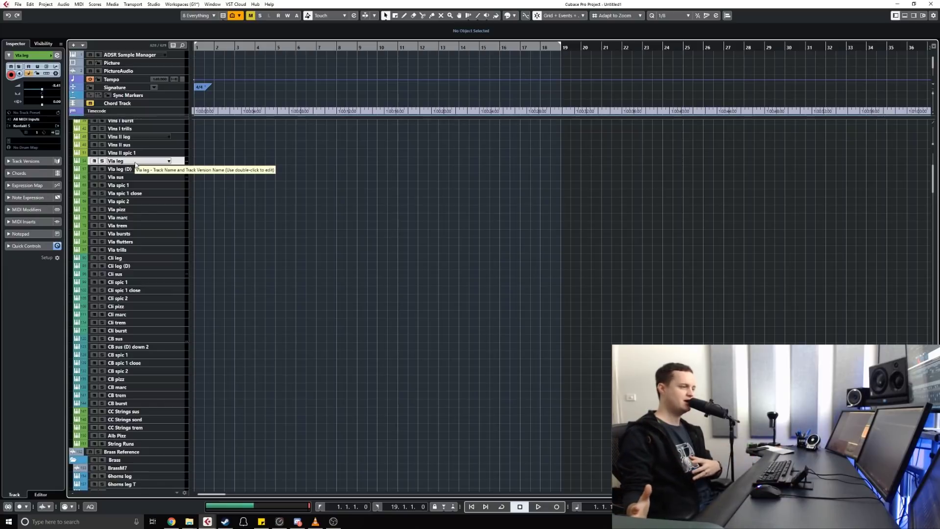
scroll(137, 231, up, 6)
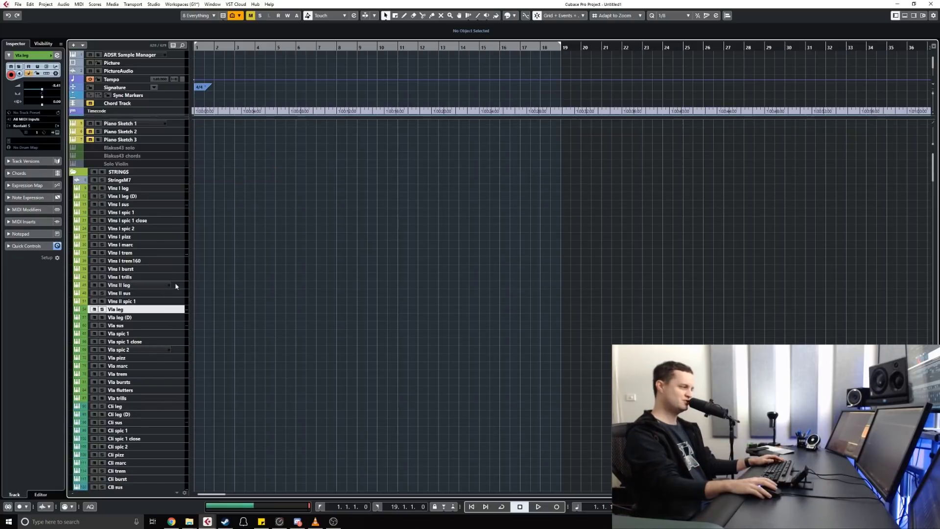
scroll(136, 230, down, 6)
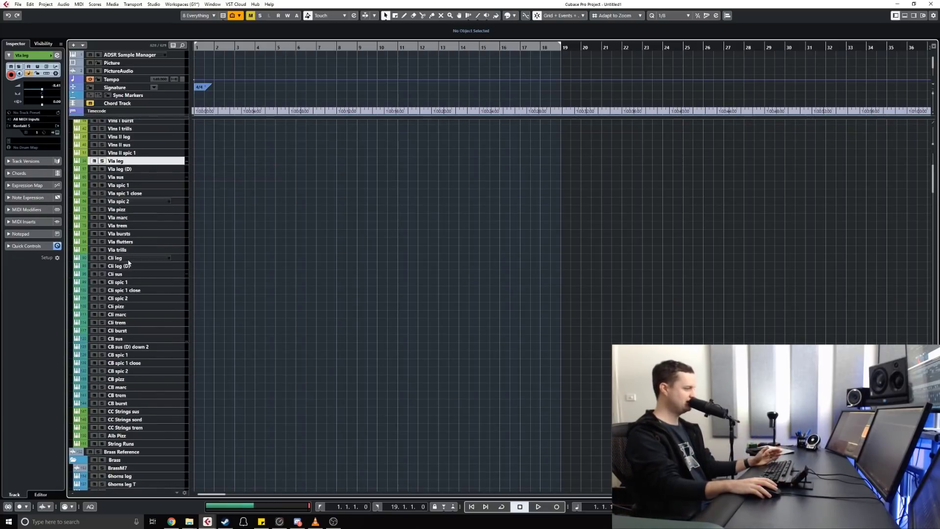
click(128, 258)
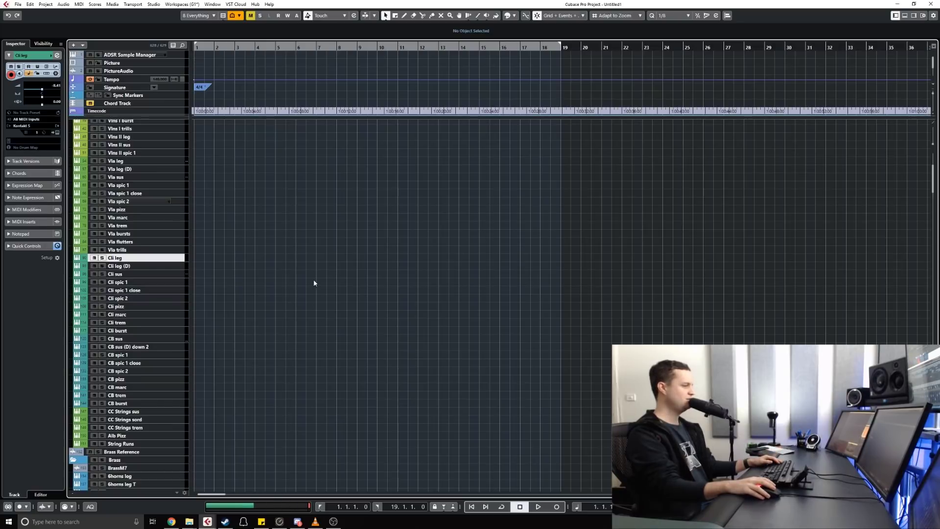
click(124, 250)
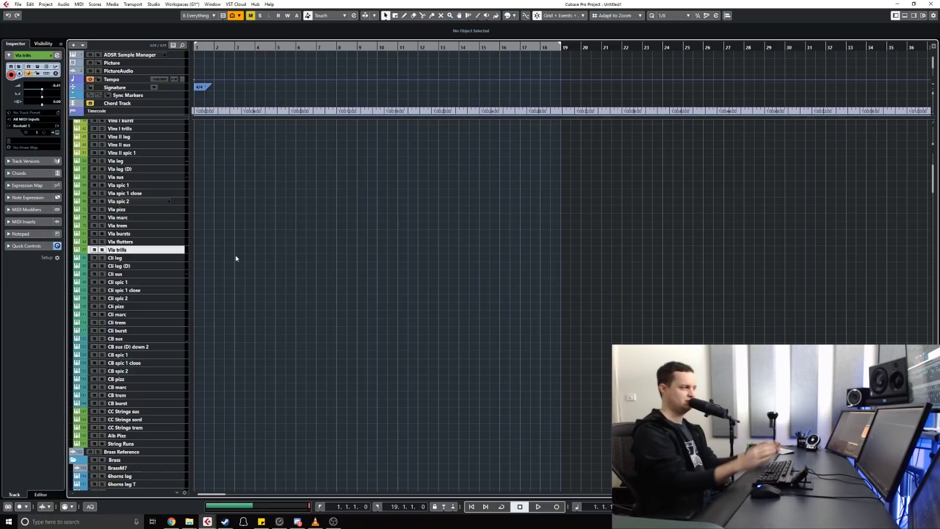
scroll(264, 384, up, 5)
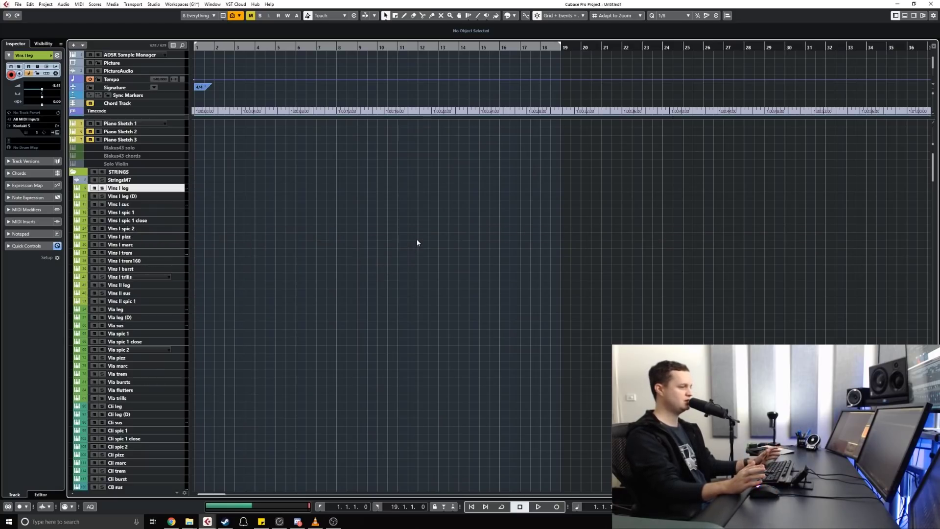
Review the full track list, then show the Visibility Configurations list with presets 1 Strings to 8 Everything.
scroll(391, 302, down, 10)
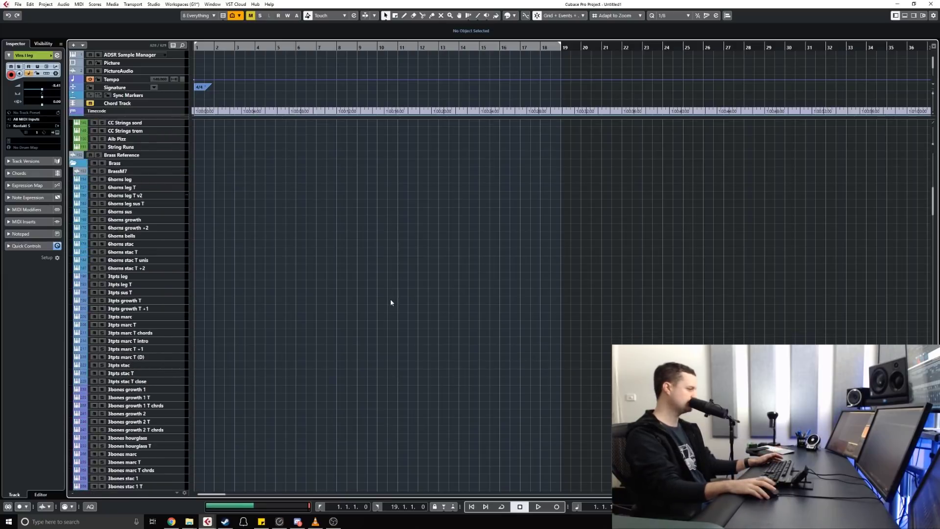
scroll(392, 319, up, 3)
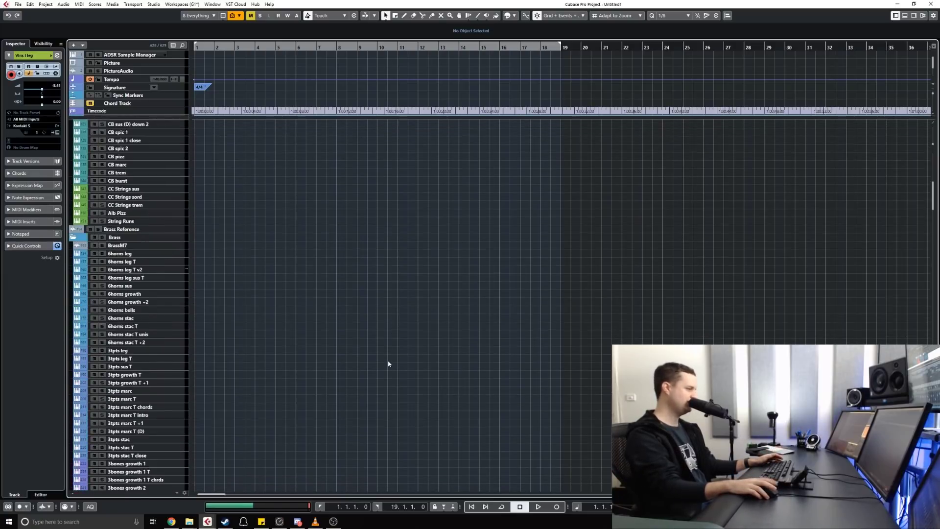
scroll(388, 363, down, 15)
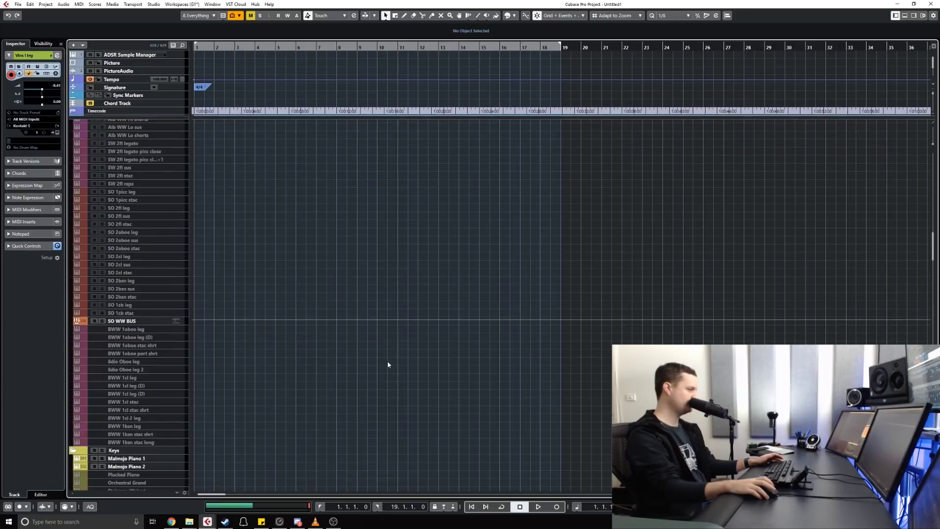
scroll(388, 364, up, 3)
scroll(388, 364, down, 6)
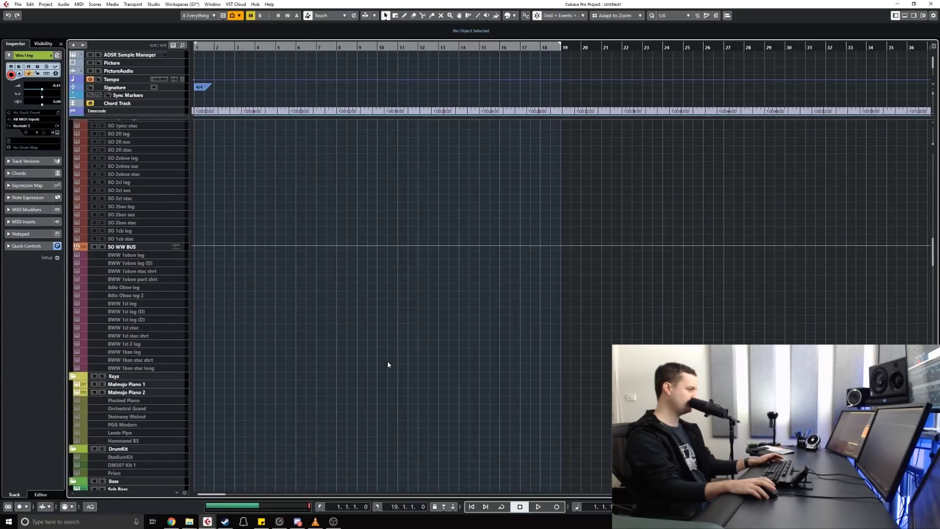
scroll(388, 364, up, 15)
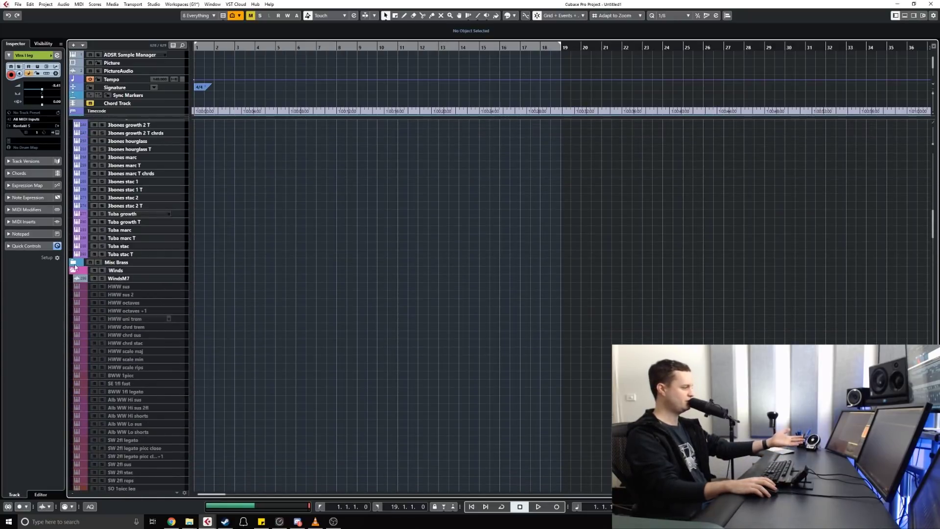
scroll(331, 332, up, 18)
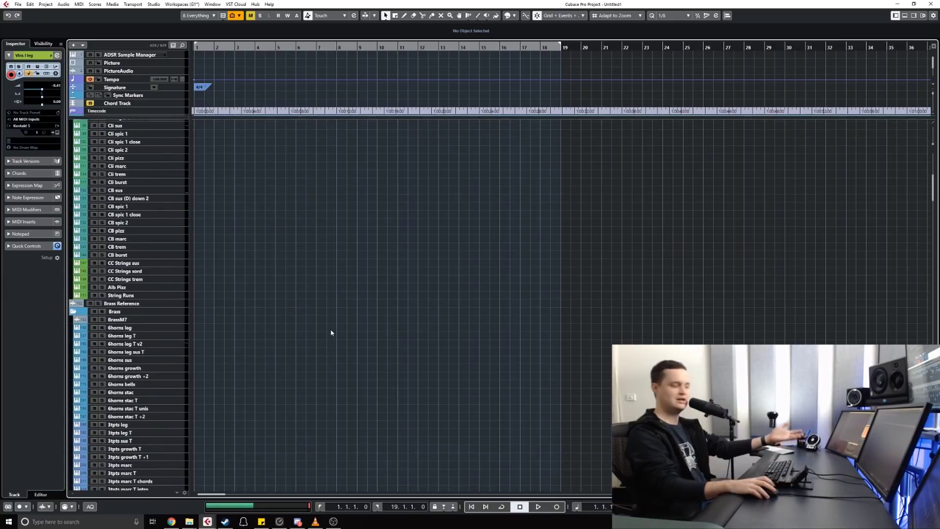
scroll(331, 333, up, 3)
scroll(330, 334, down, 20)
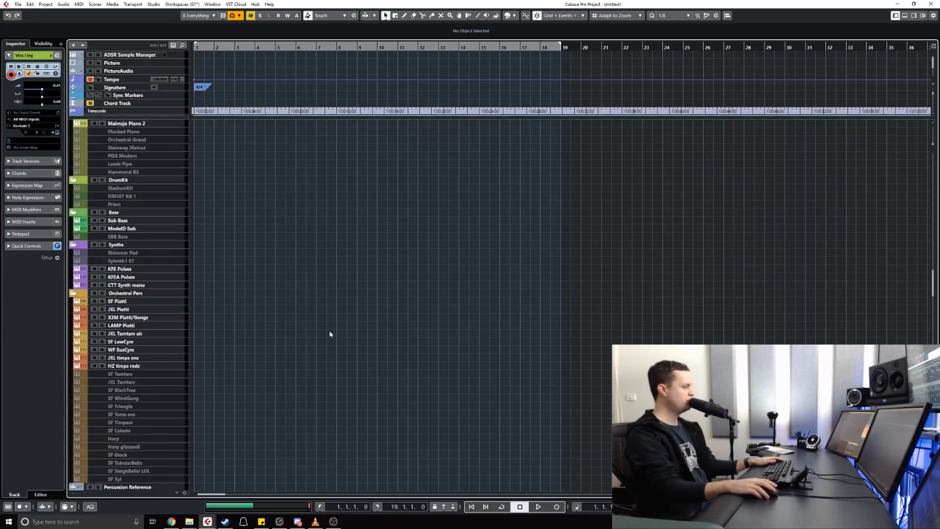
scroll(330, 334, up, 20)
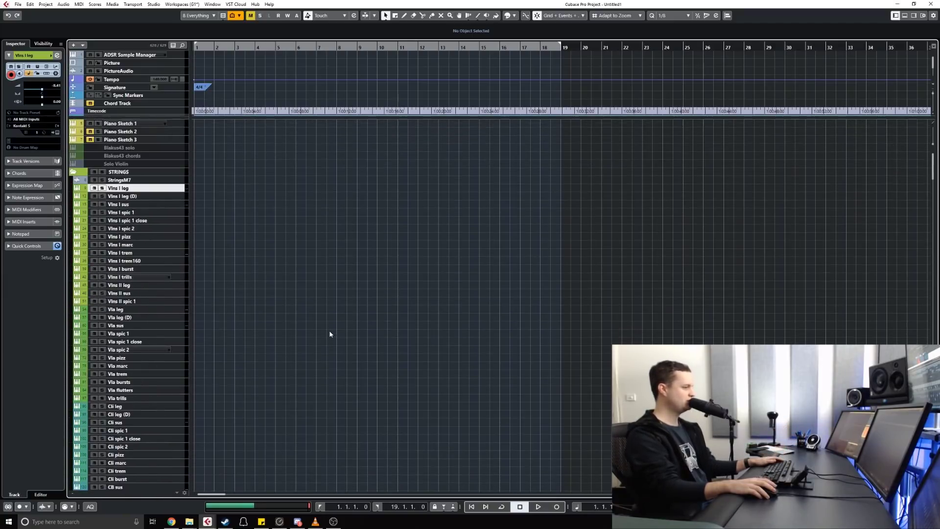
scroll(330, 334, down, 20)
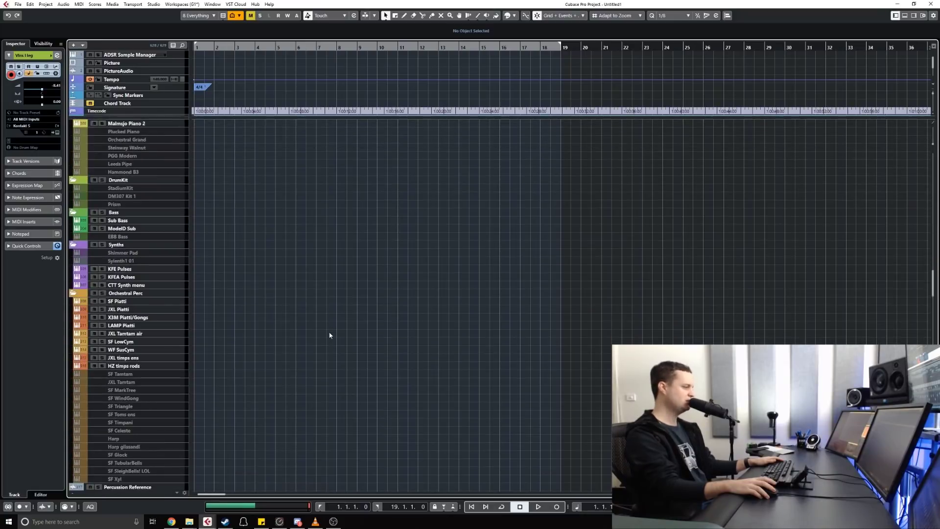
scroll(330, 335, down, 20)
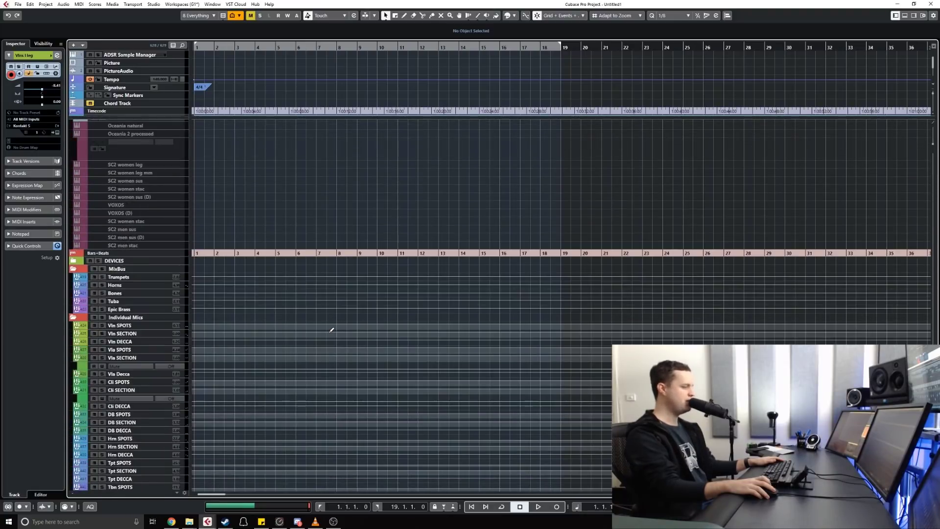
scroll(331, 330, up, 20)
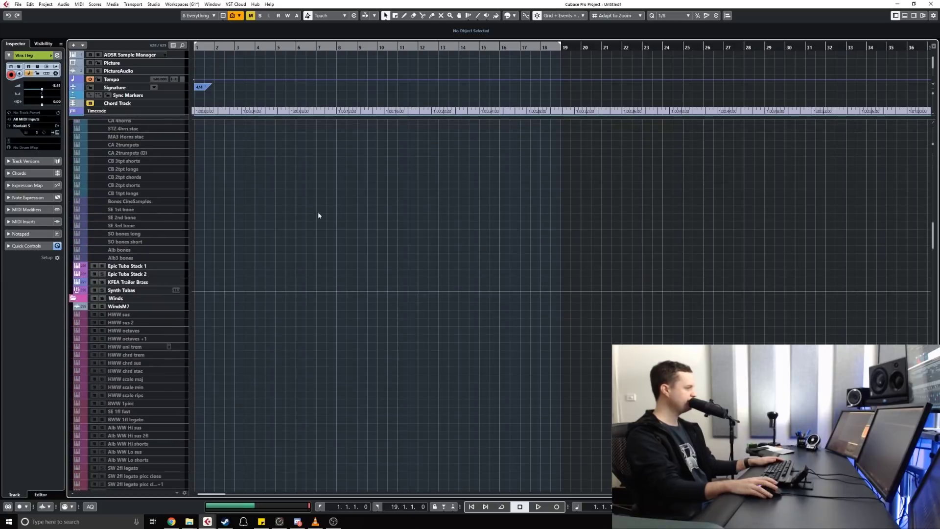
click(194, 16)
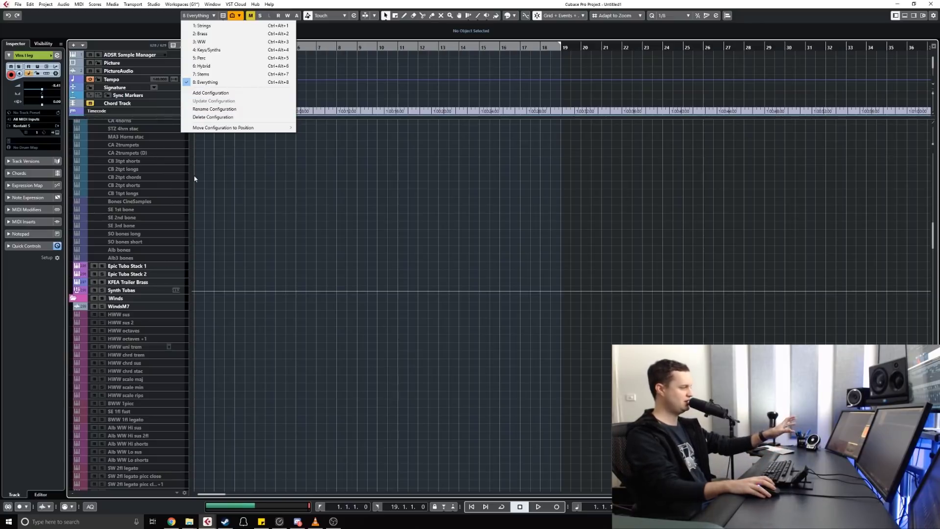
Close the configuration list and review the Visibility tab's per-track checkmarks.
click(246, 176)
click(43, 44)
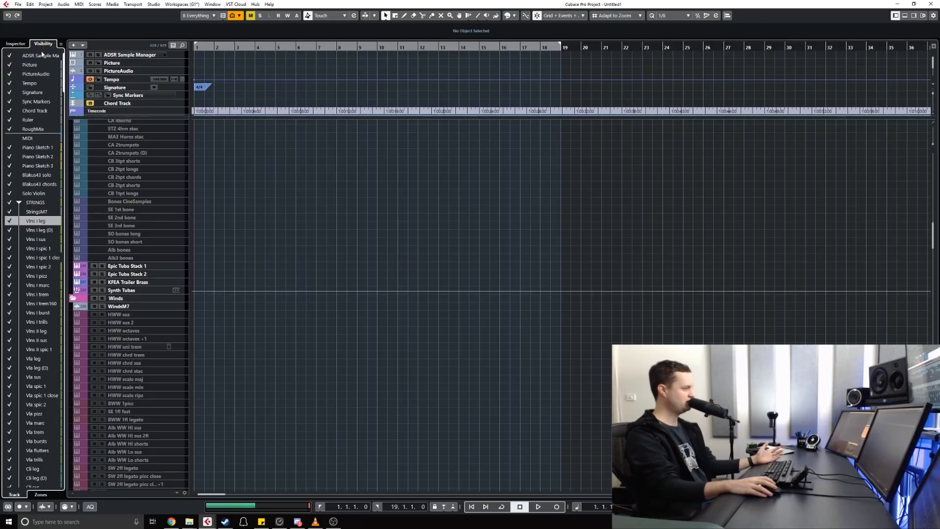
scroll(25, 258, down, 20)
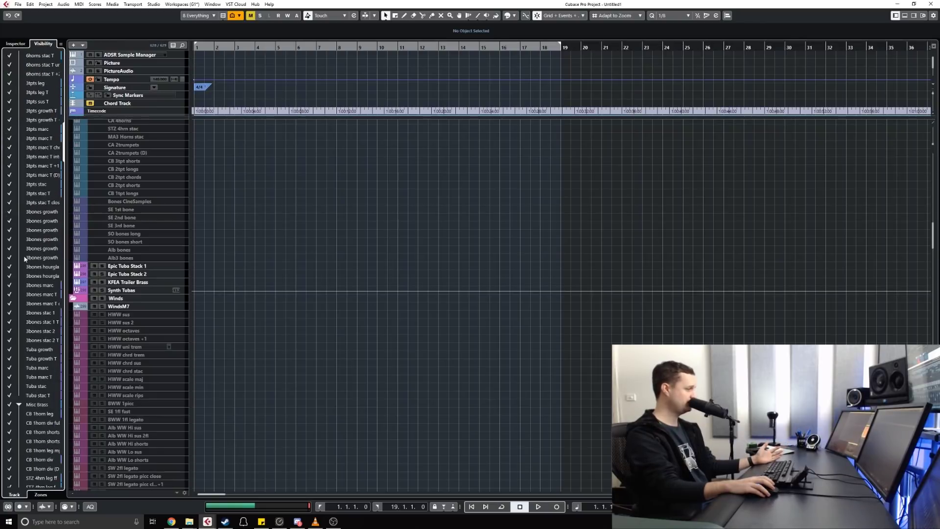
scroll(25, 258, down, 5)
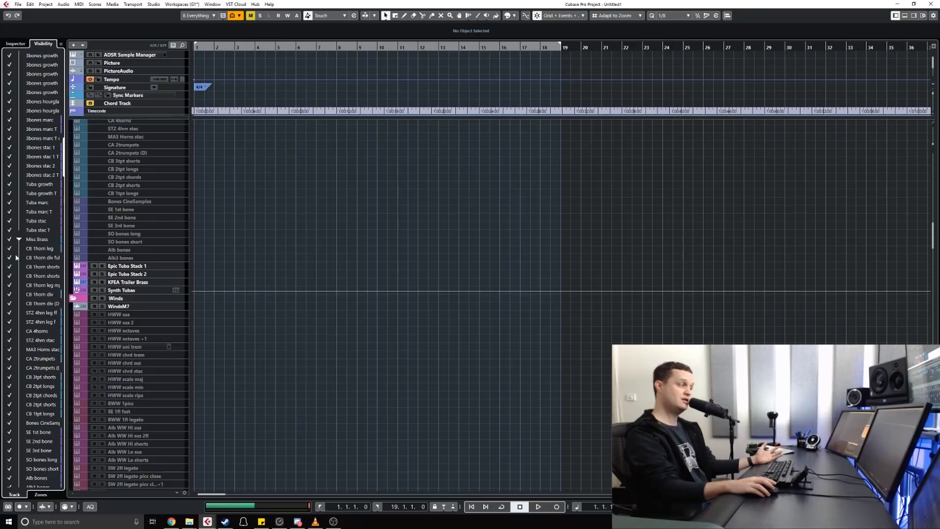
scroll(142, 274, up, 15)
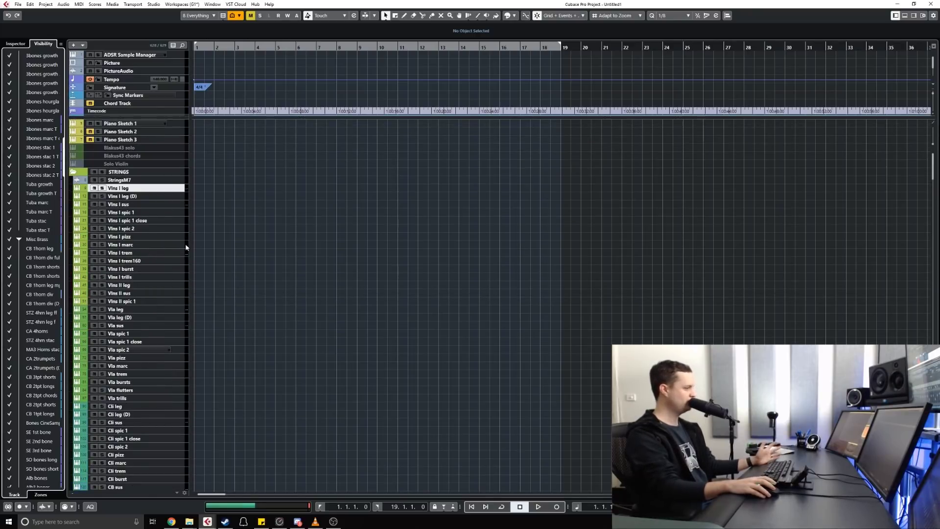
Apply the 1 Strings visibility configuration and return to the Inspector.
click(200, 19)
click(197, 25)
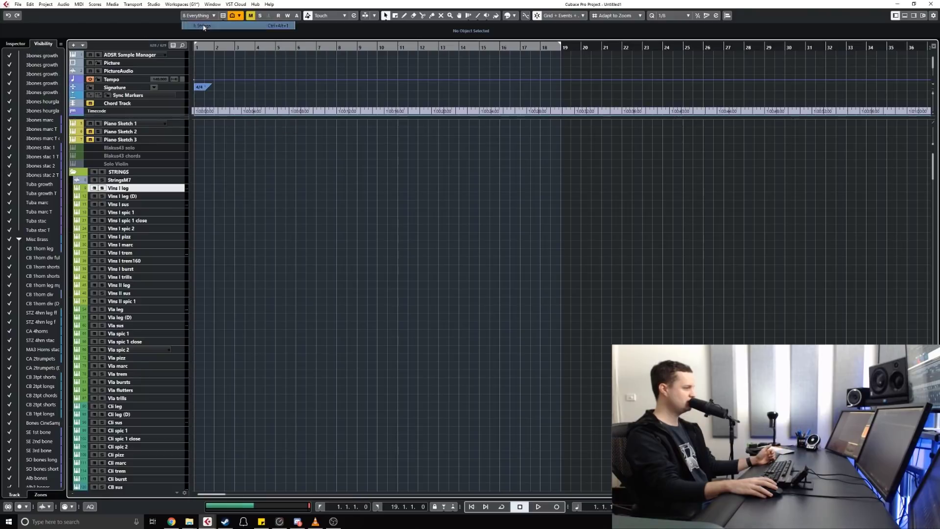
click(20, 44)
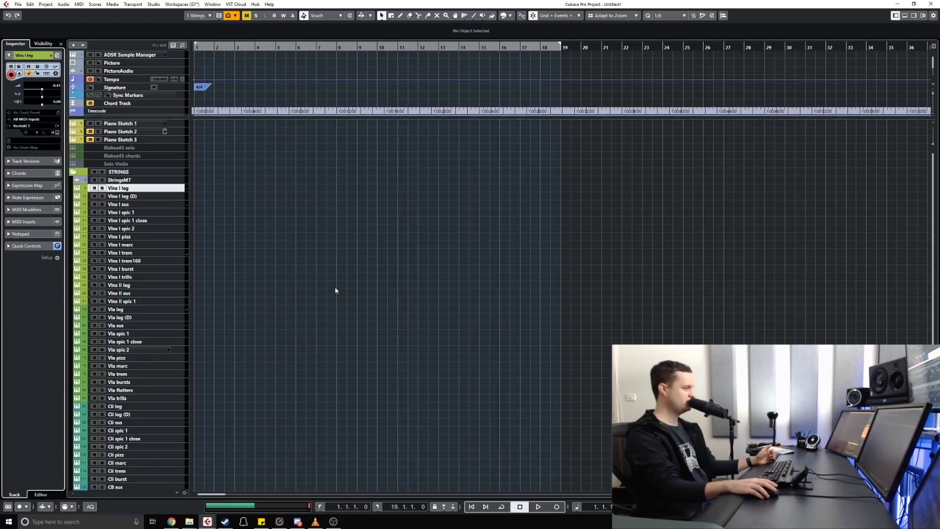
scroll(336, 289, down, 3)
scroll(319, 307, up, 3)
scroll(319, 309, down, 3)
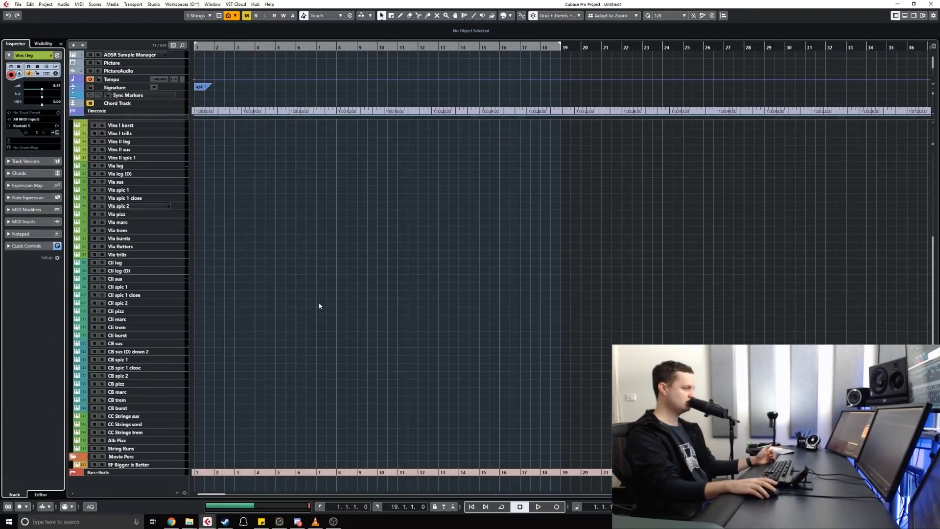
scroll(304, 311, up, 3)
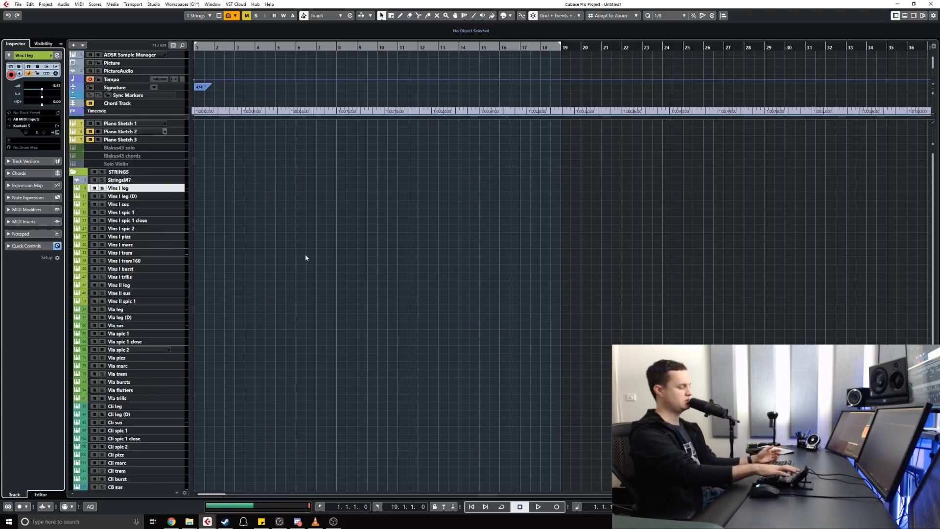
Switch to Brass with Ctrl+Alt+2, WW with Ctrl+Alt+3, then Everything with Ctrl+Alt+8.
key(2)
scroll(305, 254, down, 5)
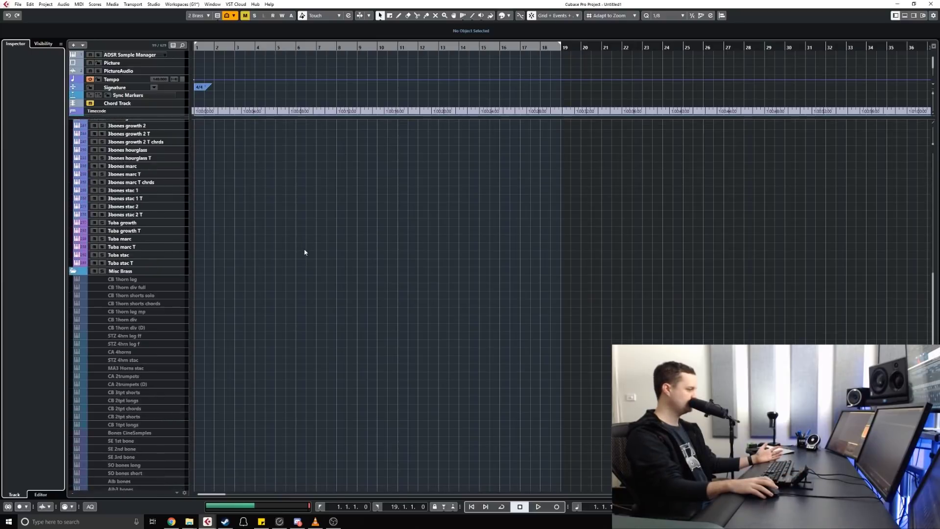
scroll(304, 252, up, 5)
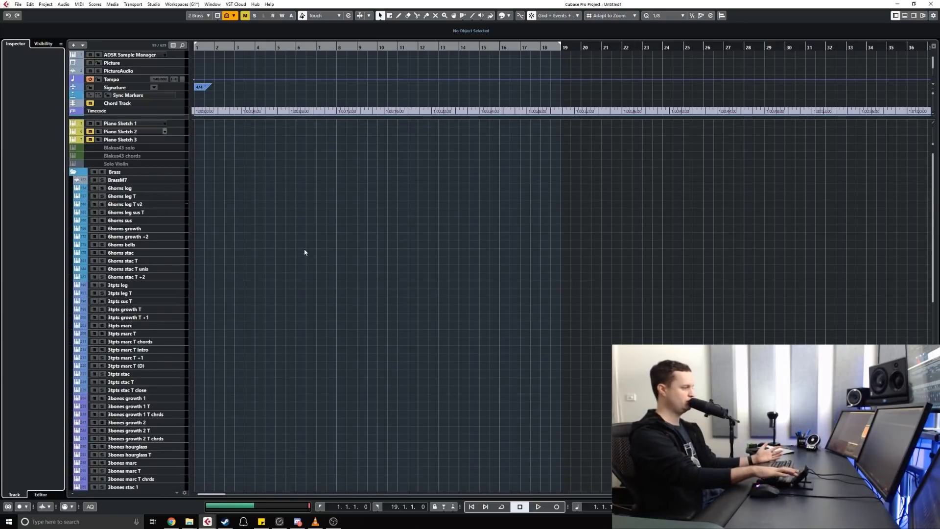
key(3)
scroll(320, 244, down, 5)
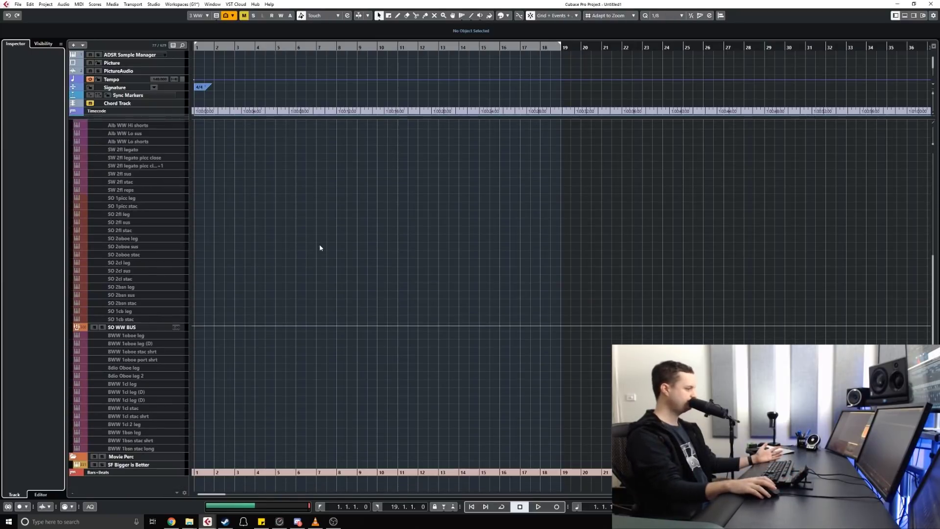
scroll(320, 244, up, 5)
scroll(320, 245, down, 5)
scroll(319, 245, up, 5)
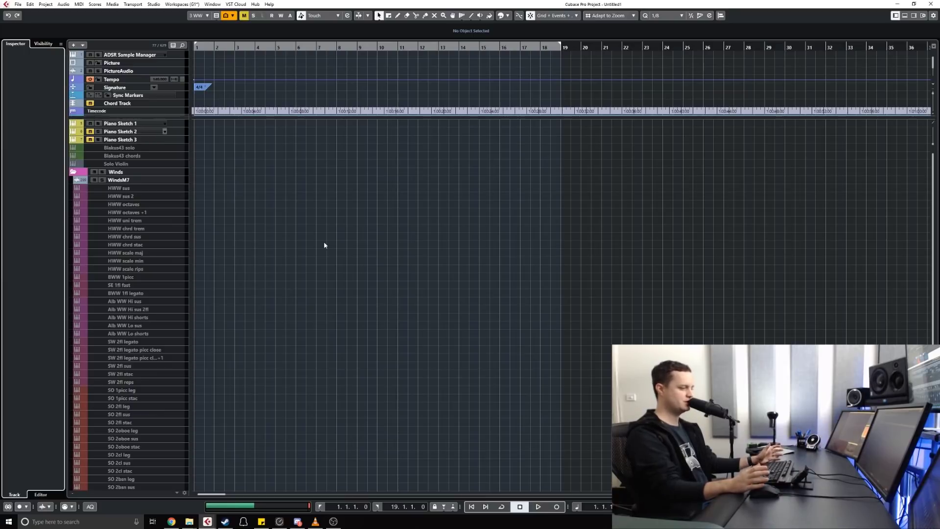
key(8)
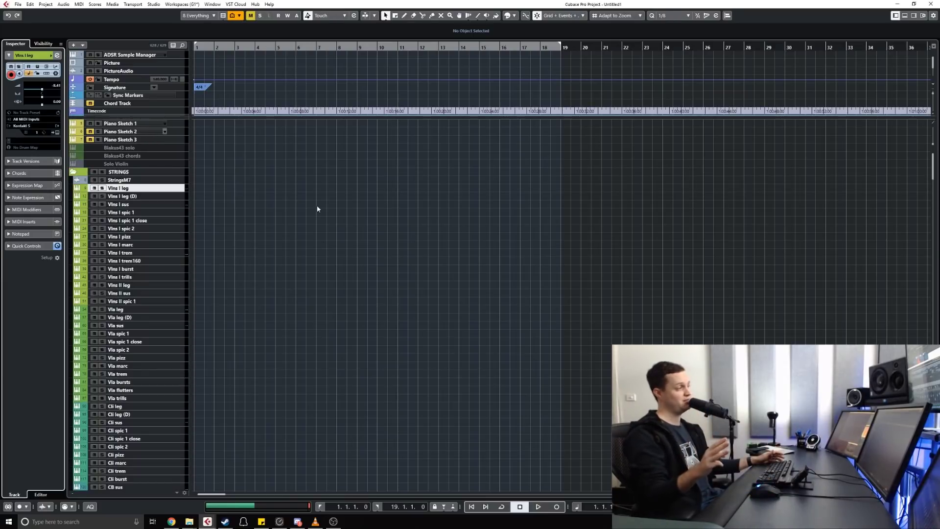